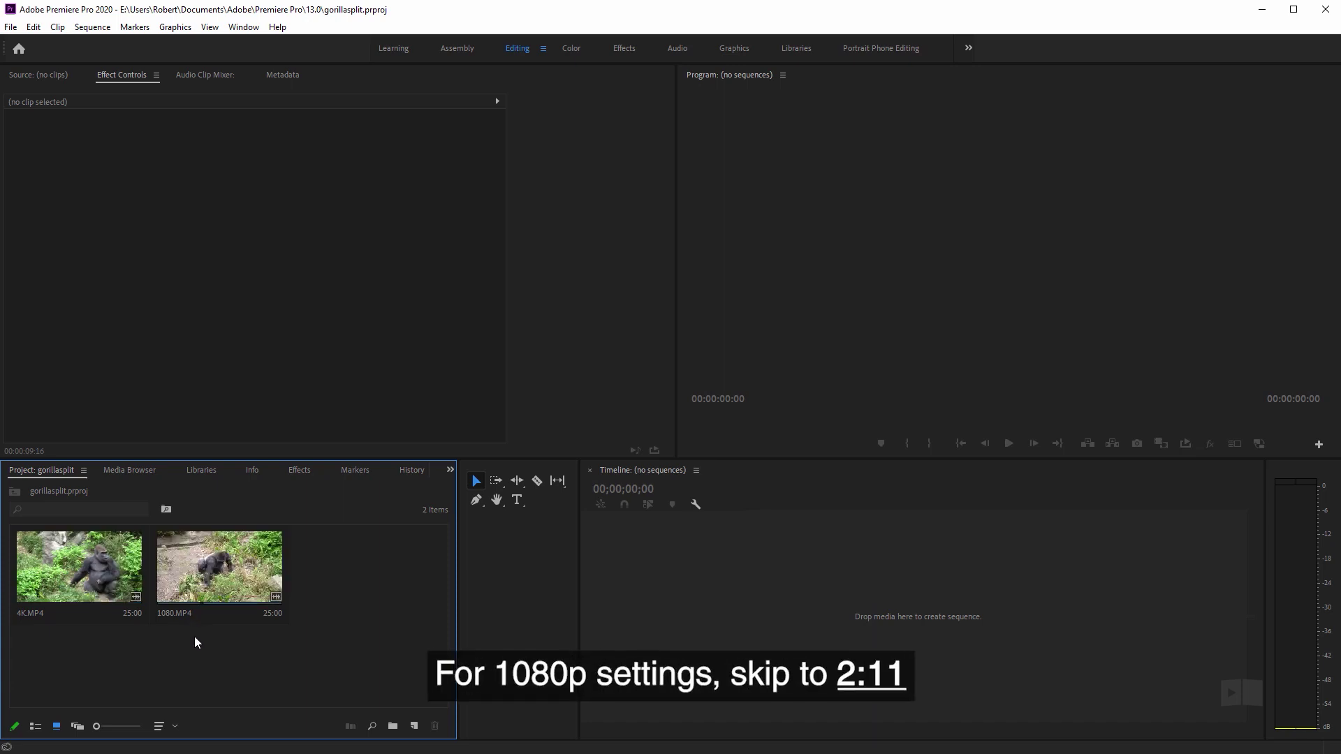
Build a 4K sequence from 4K.MP4, confirm its 3840 × 2160 23.976 fps settings, and cue 00:00:03:11.
{"action": "left_click", "coordinate": [84, 571]}
{"action": "left_click_drag", "start_coordinate": [236, 654], "coordinate": [416, 727]}
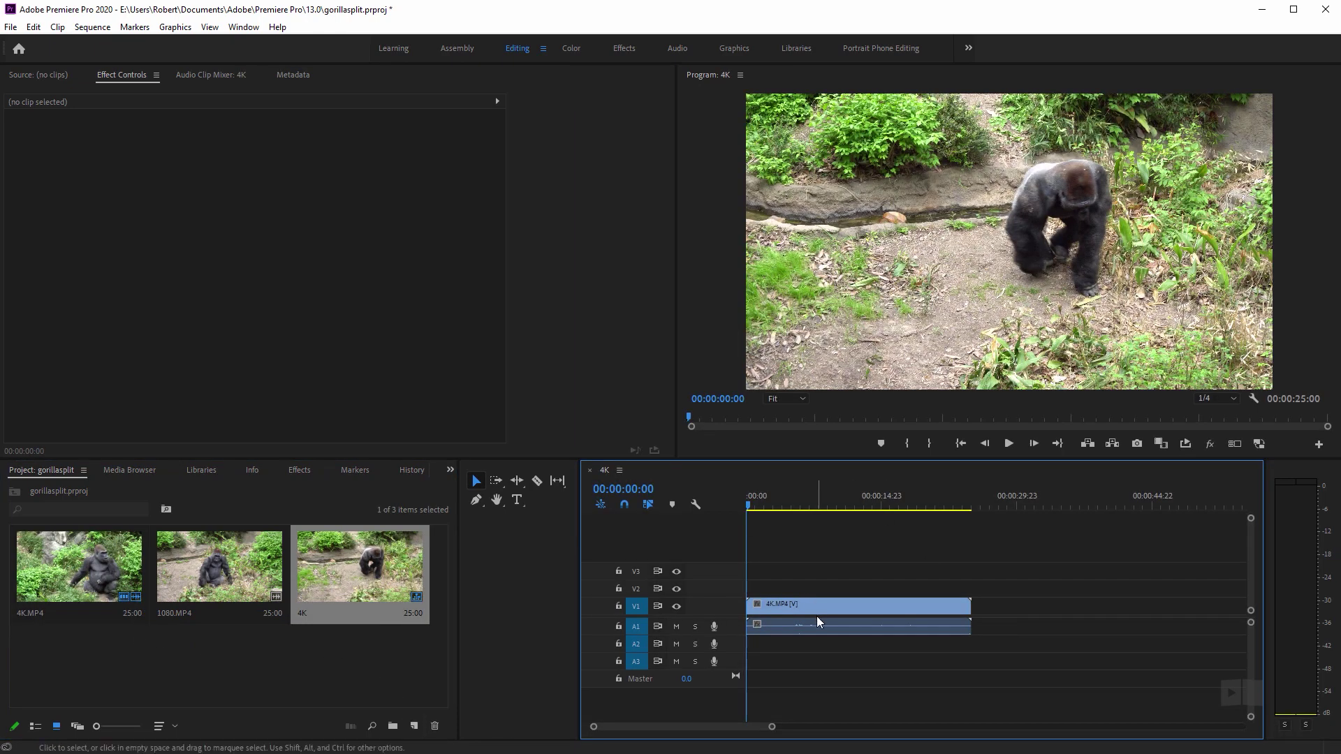
{"action": "left_click", "coordinate": [112, 28]}
{"action": "left_click", "coordinate": [119, 42]}
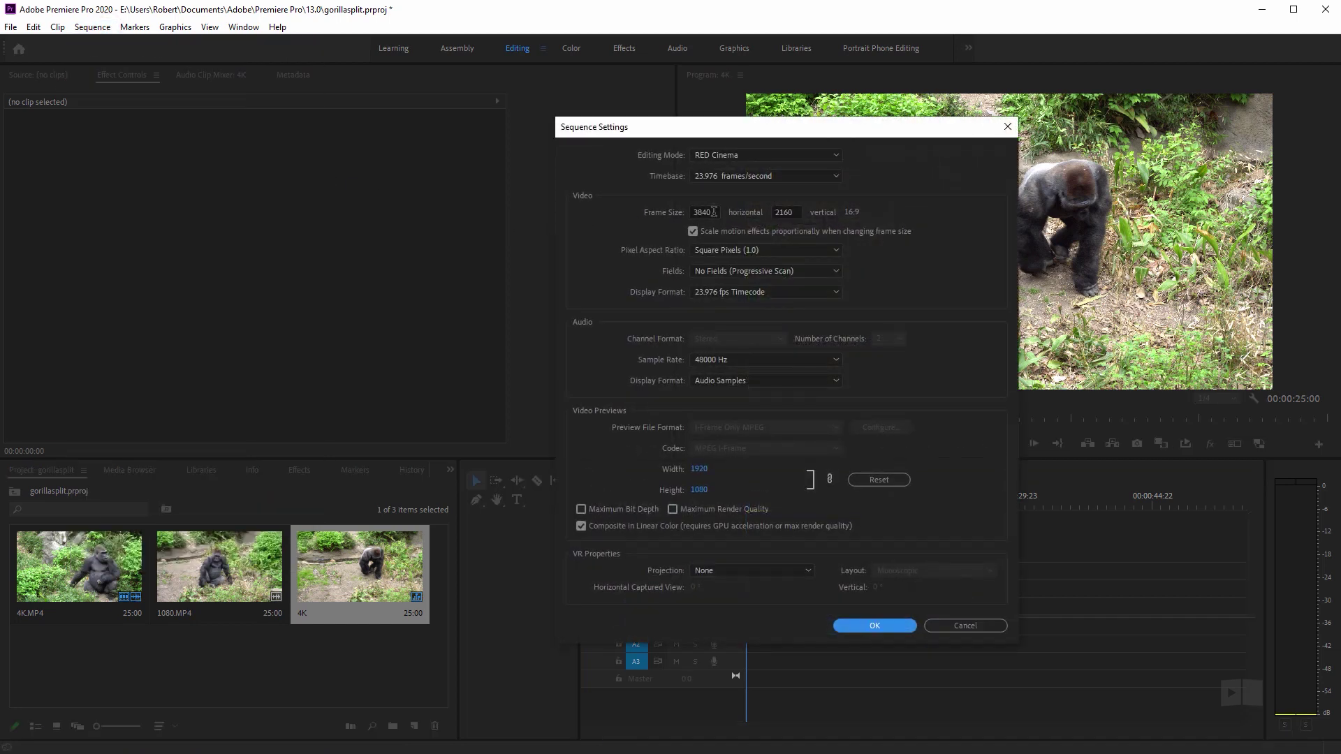
{"action": "left_click", "coordinate": [949, 624]}
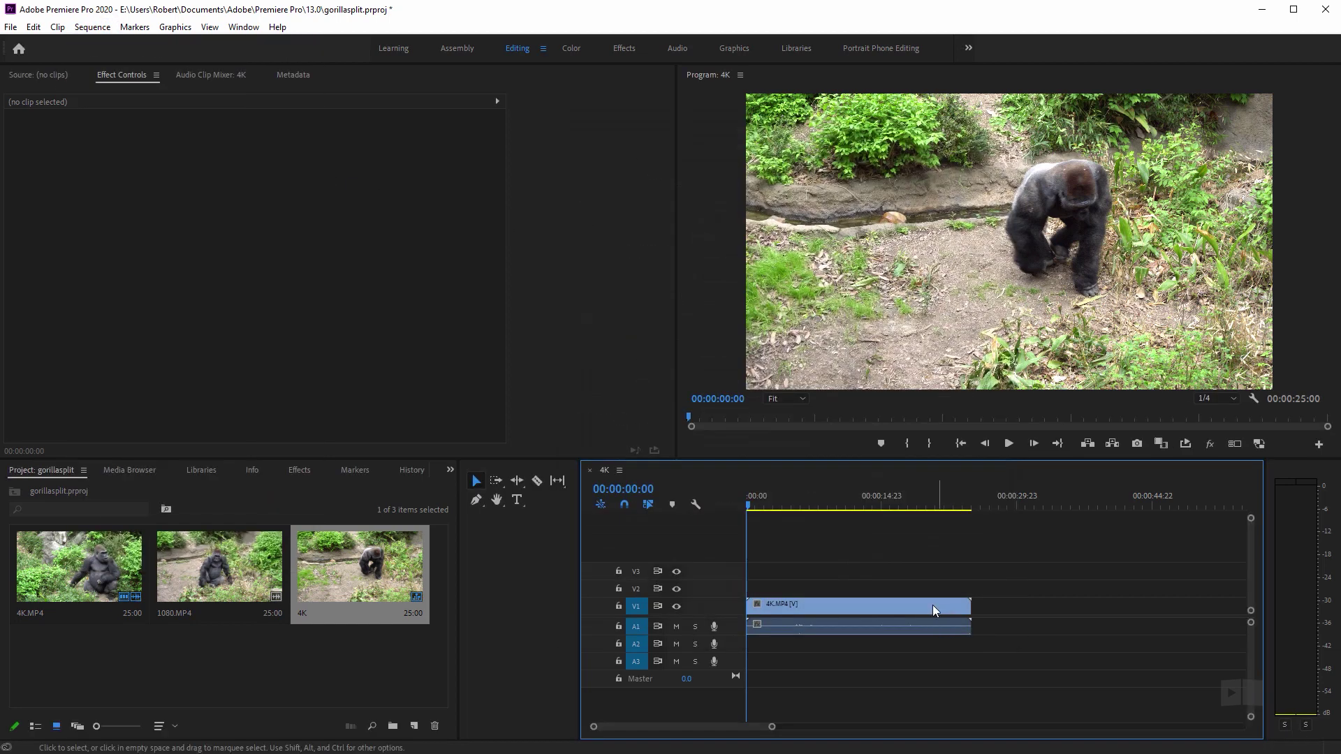
{"action": "left_click", "coordinate": [777, 500]}
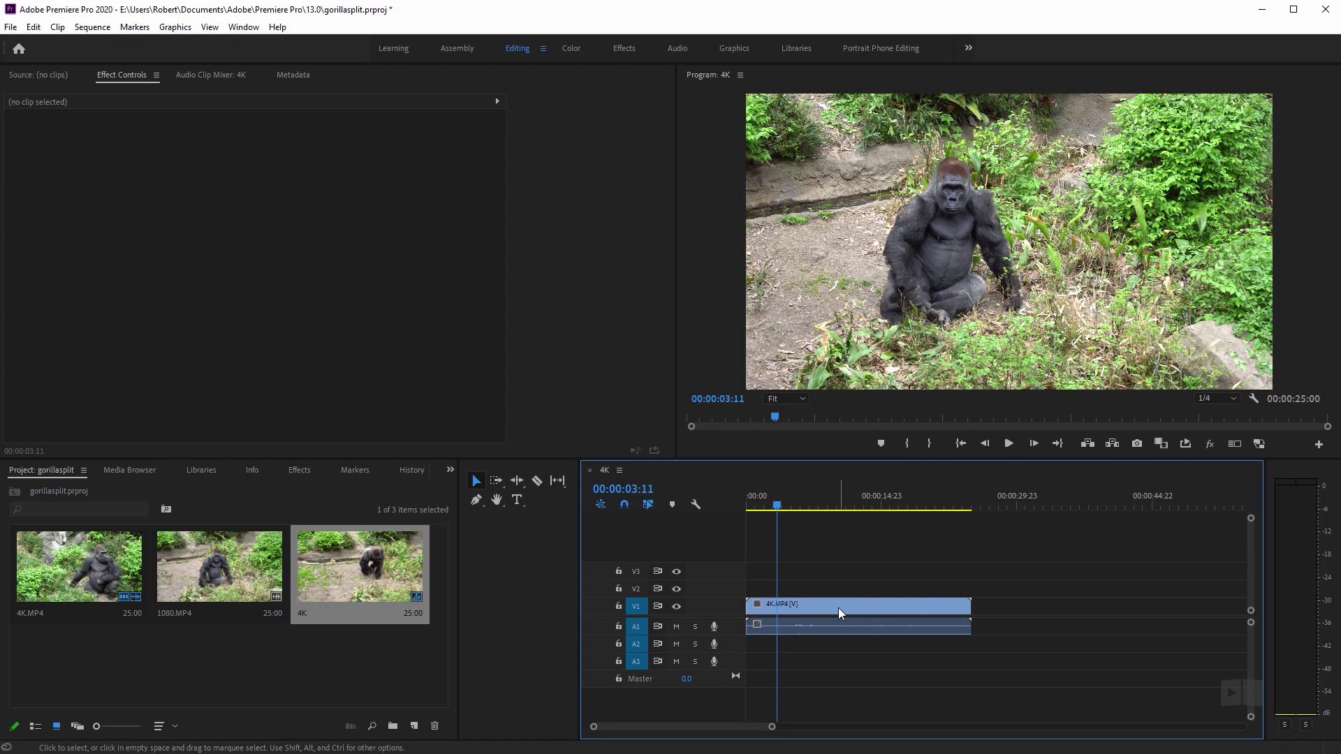
Alt-drag the 4K.MP4 clip from V1 onto V2 to stack a duplicate above the original.
{"action": "left_click_drag", "start_coordinate": [827, 609], "coordinate": [826, 596]}
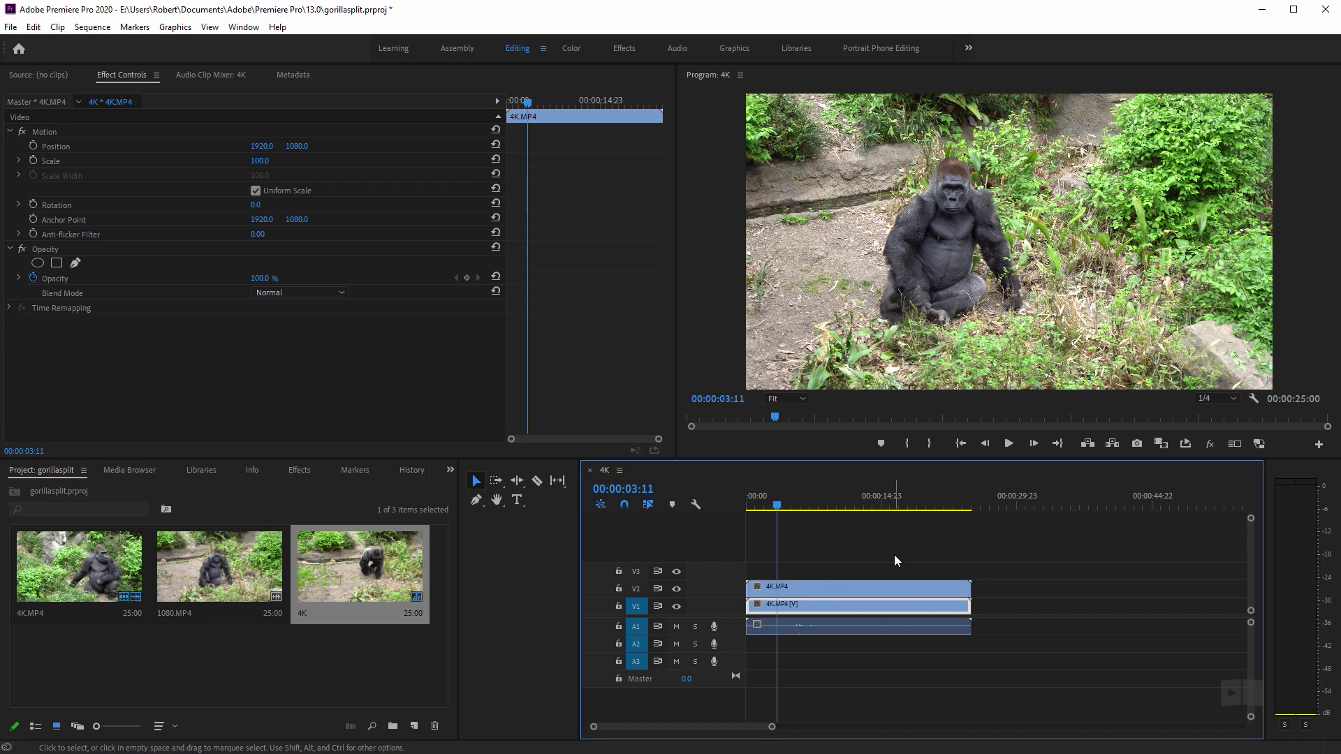
{"action": "left_click", "coordinate": [811, 589]}
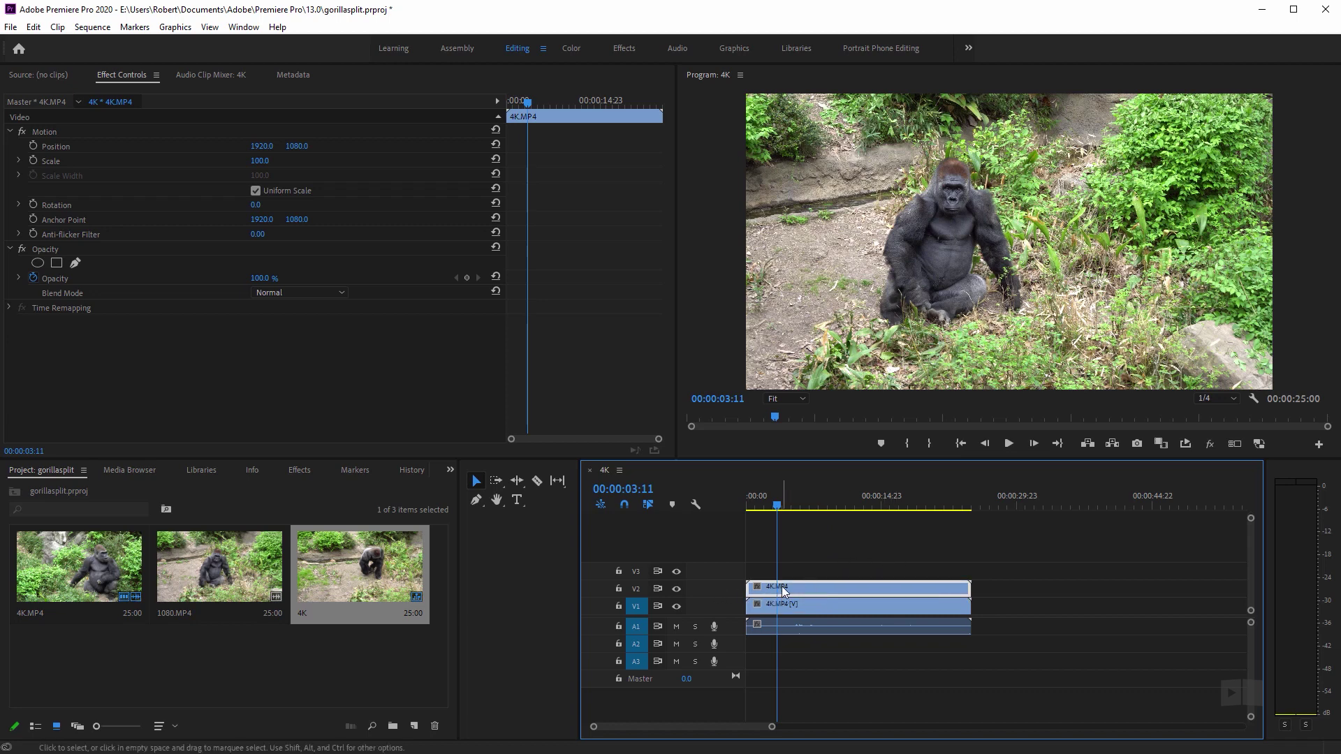
{"action": "left_click", "coordinate": [793, 607]}
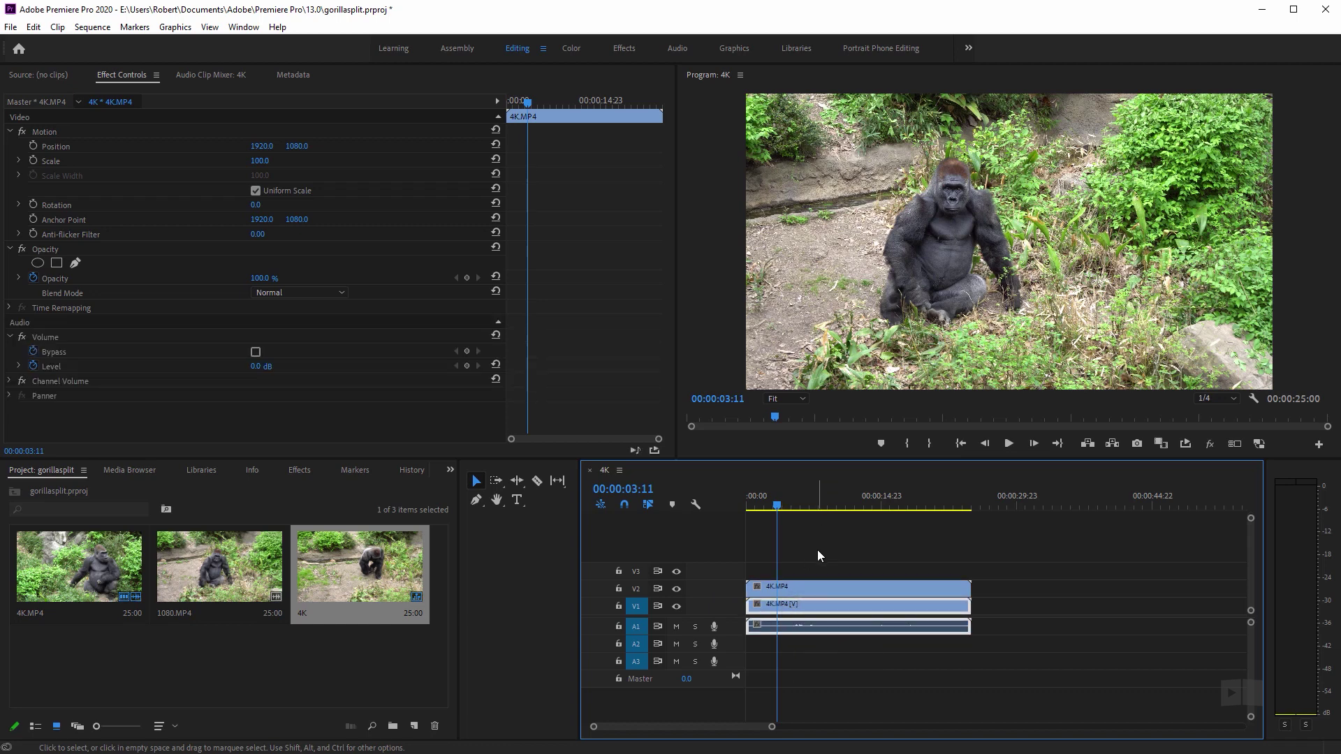
Select the upper V2 copy and set its Scale to 50 in Effect Controls.
{"action": "left_click", "coordinate": [783, 591]}
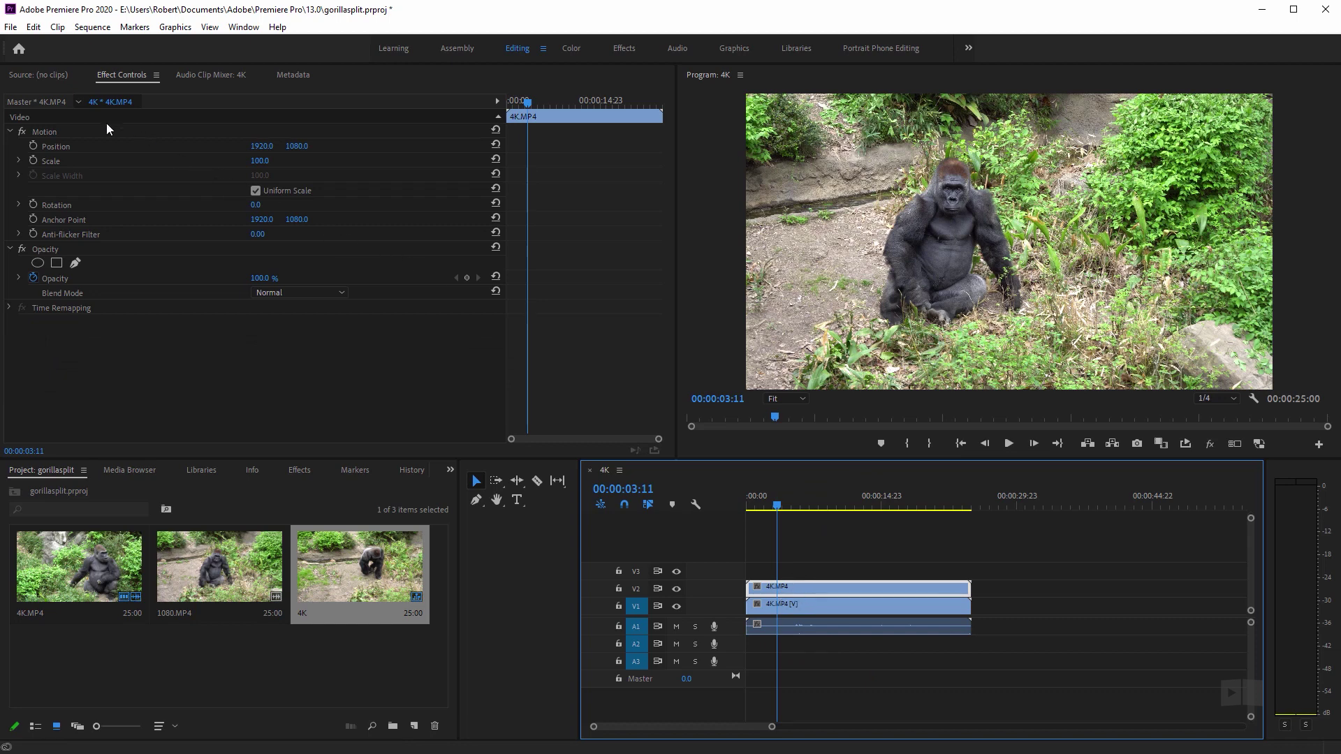
{"action": "left_click", "coordinate": [22, 75]}
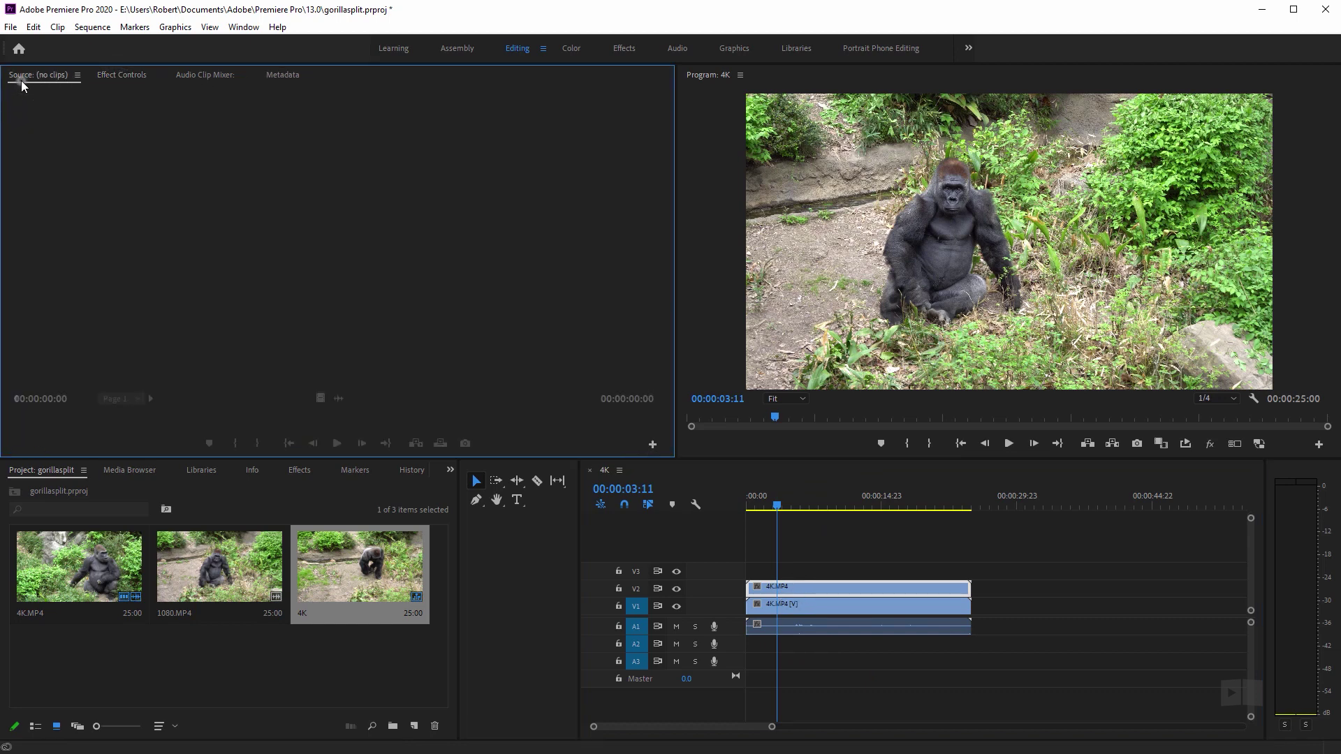
{"action": "left_click", "coordinate": [104, 74]}
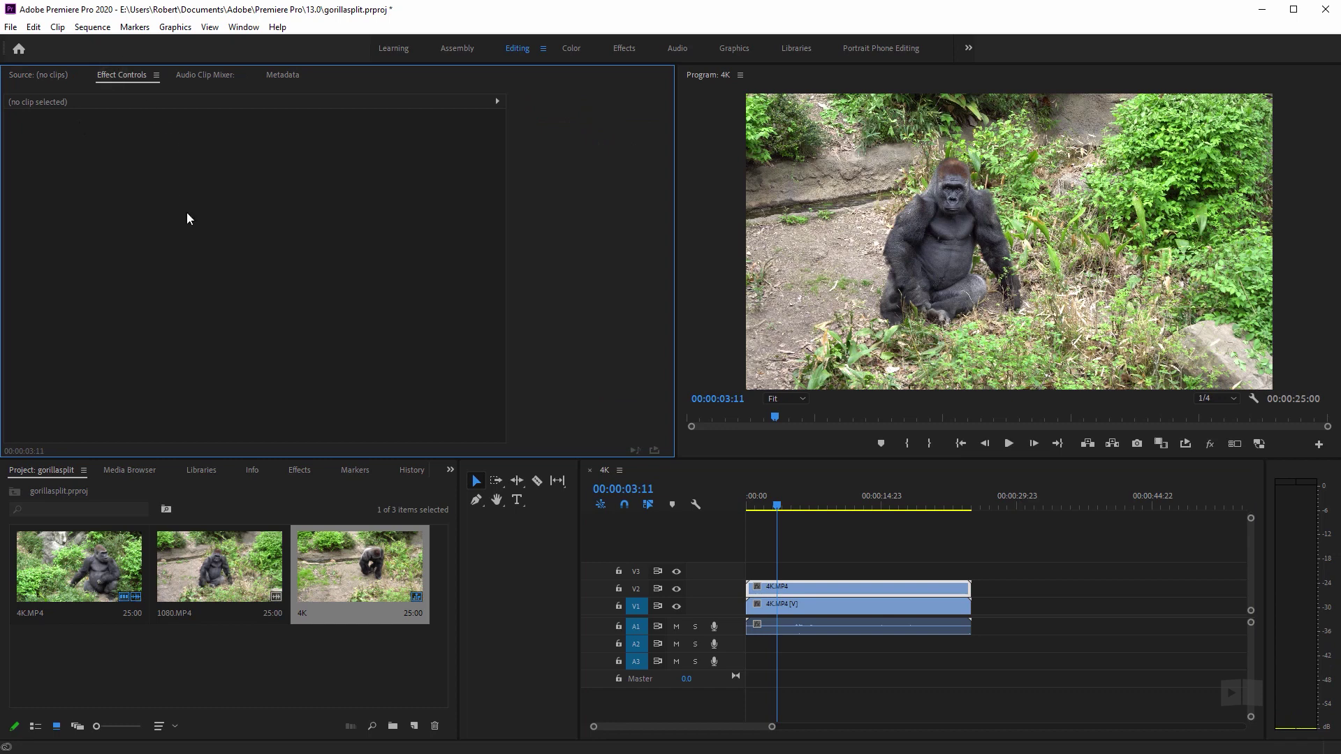
{"action": "left_click", "coordinate": [891, 592]}
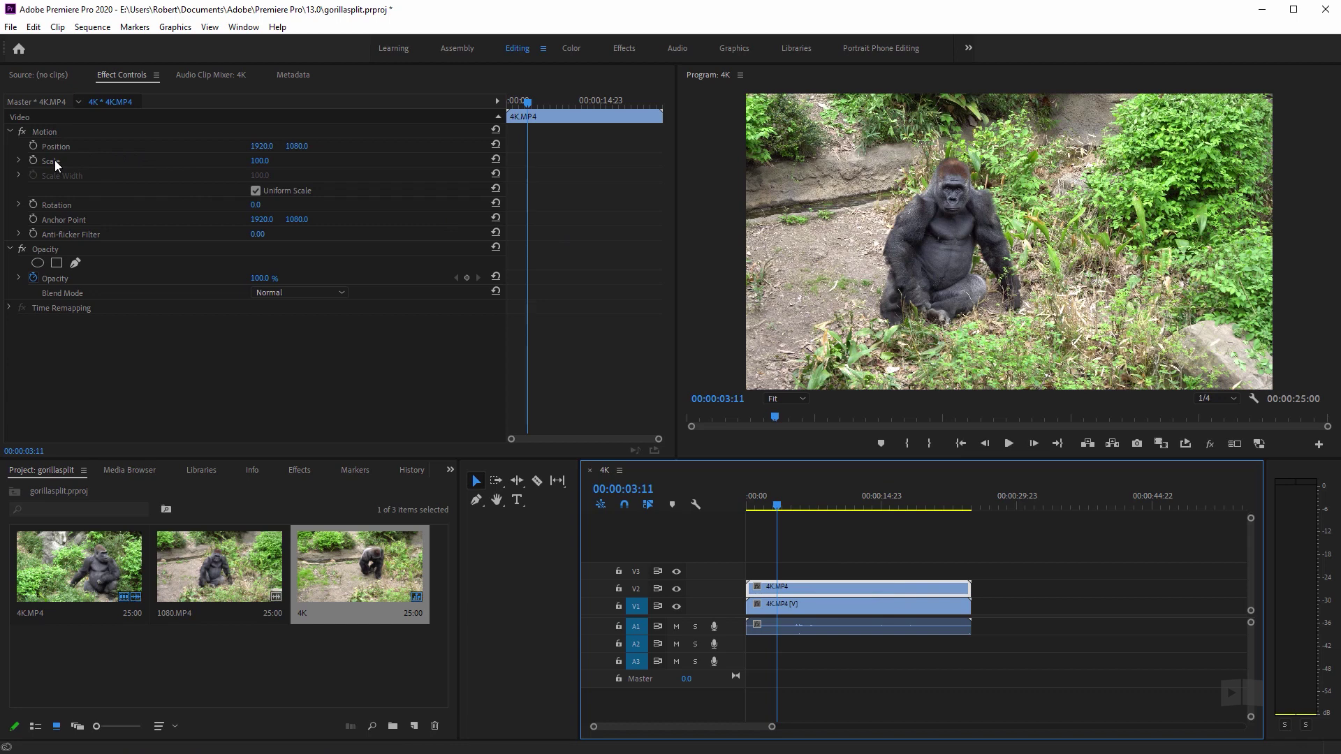
{"action": "left_click", "coordinate": [259, 162]}
{"action": "type", "text": "50"}
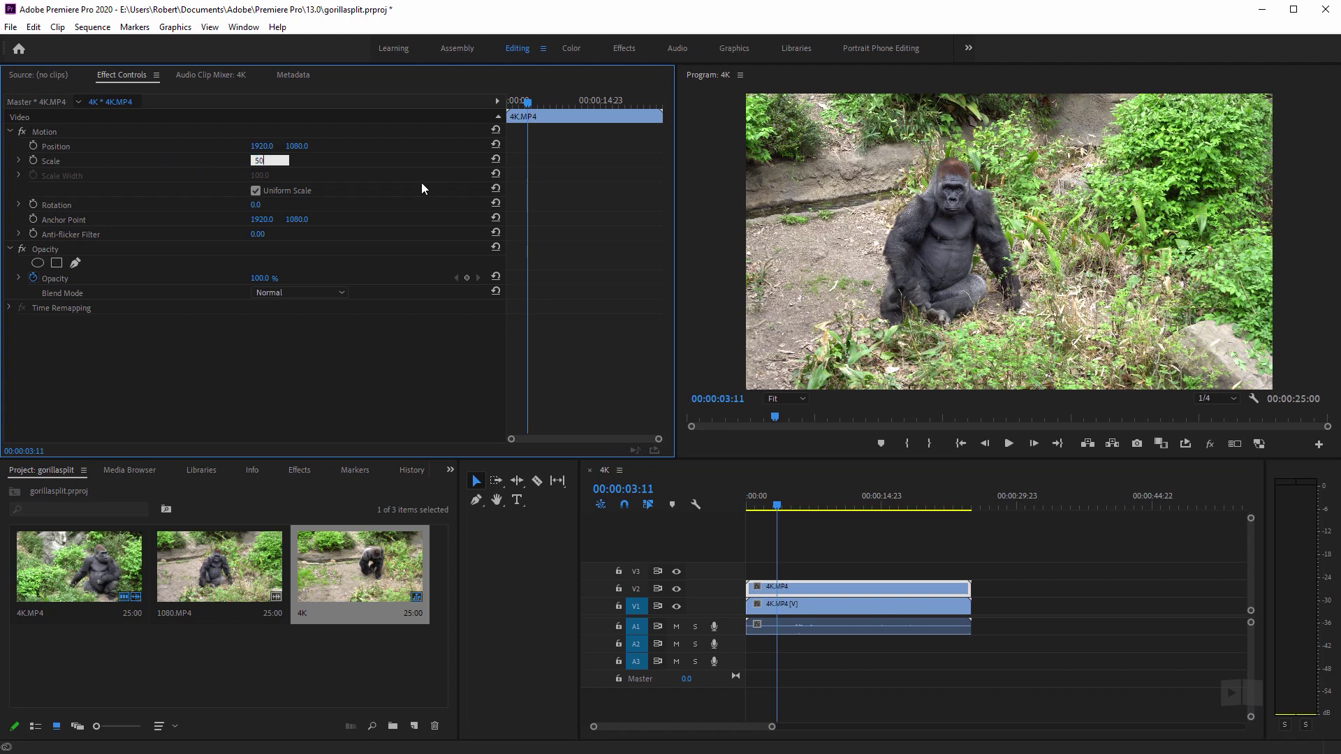
{"action": "key", "text": "Return"}
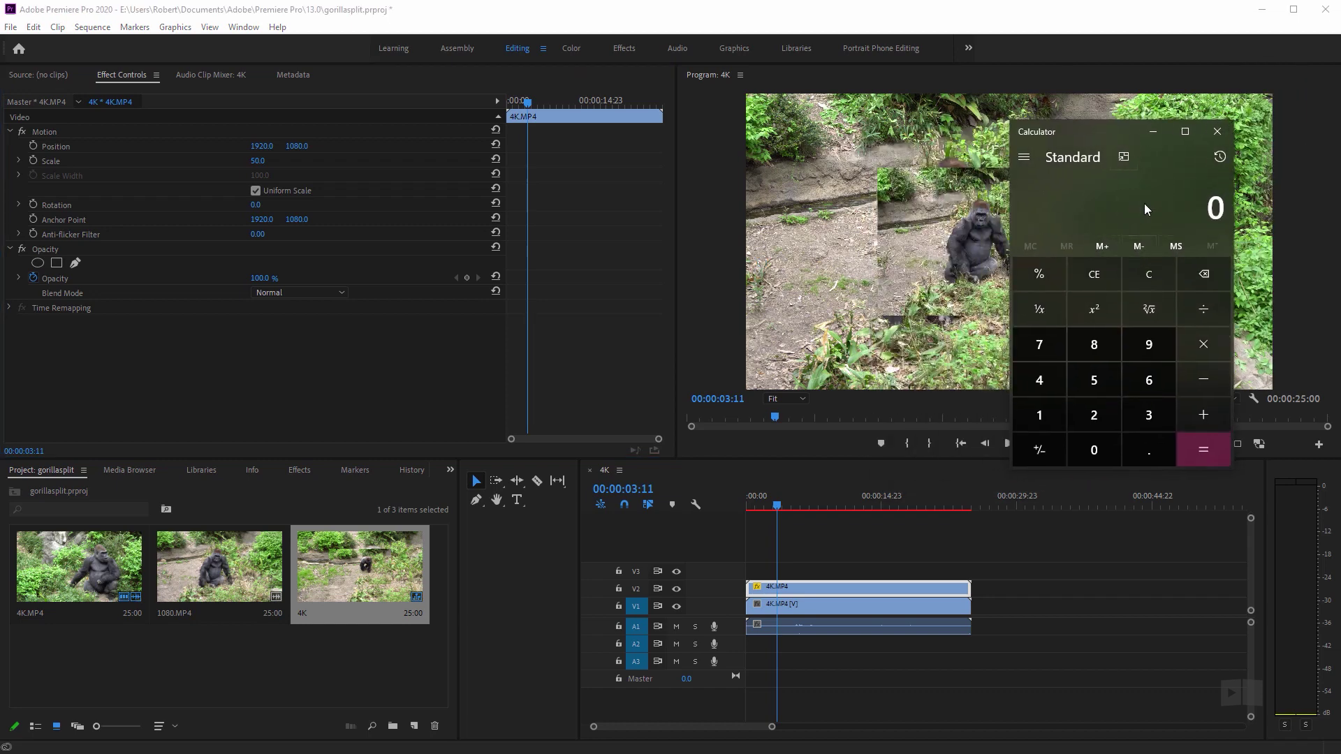
Work out 1920/2 in Calculator and set the upper clip's Position X to 960.
{"action": "type", "text": "1920/2"}
{"action": "key", "text": "Return"}
{"action": "left_click_drag", "start_coordinate": [1124, 132], "coordinate": [1340, 134]}
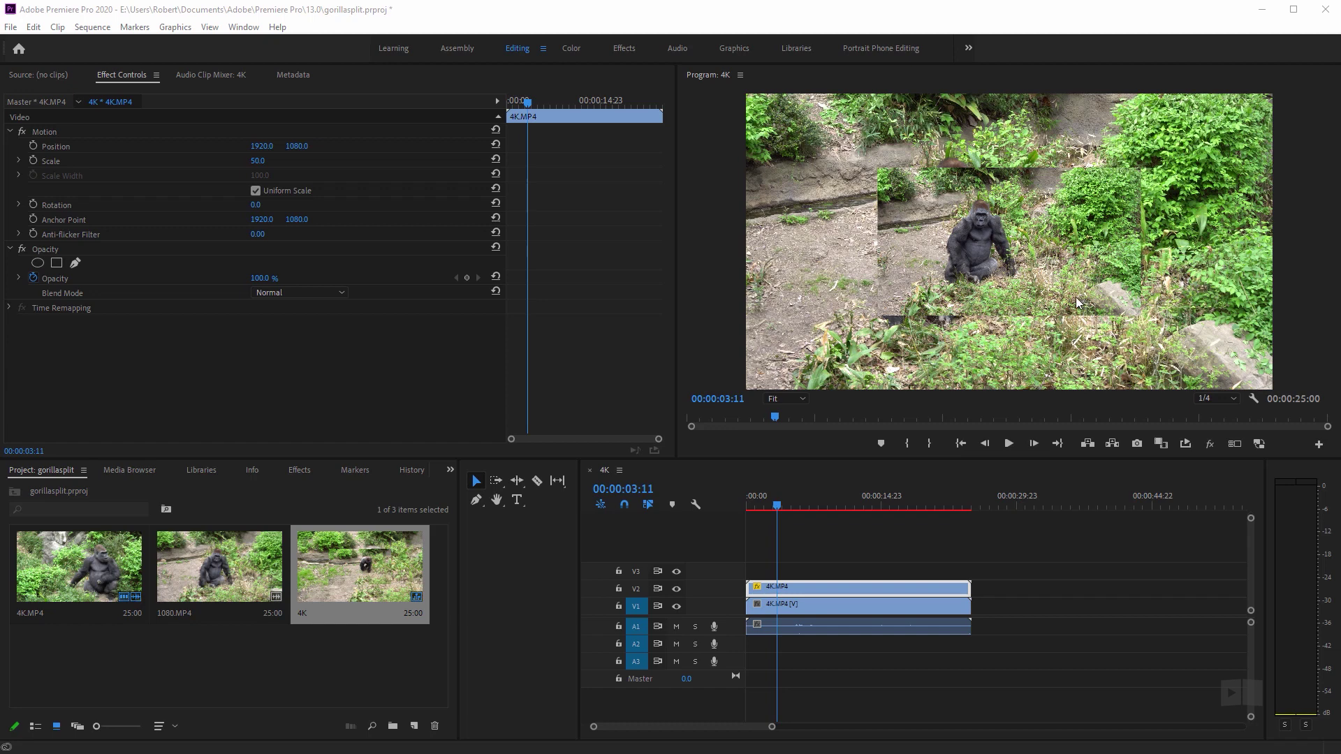
{"action": "left_click", "coordinate": [260, 148]}
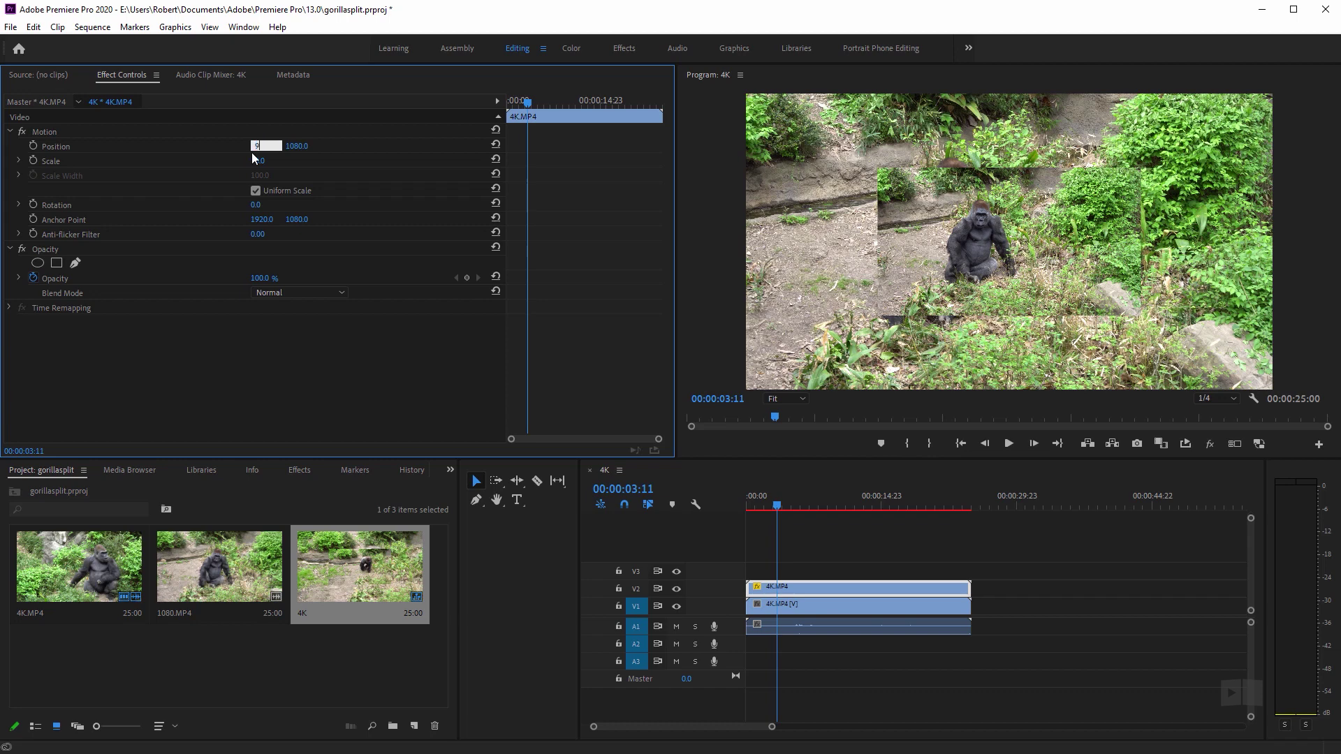
{"action": "type", "text": "960"}
{"action": "key", "text": "Return"}
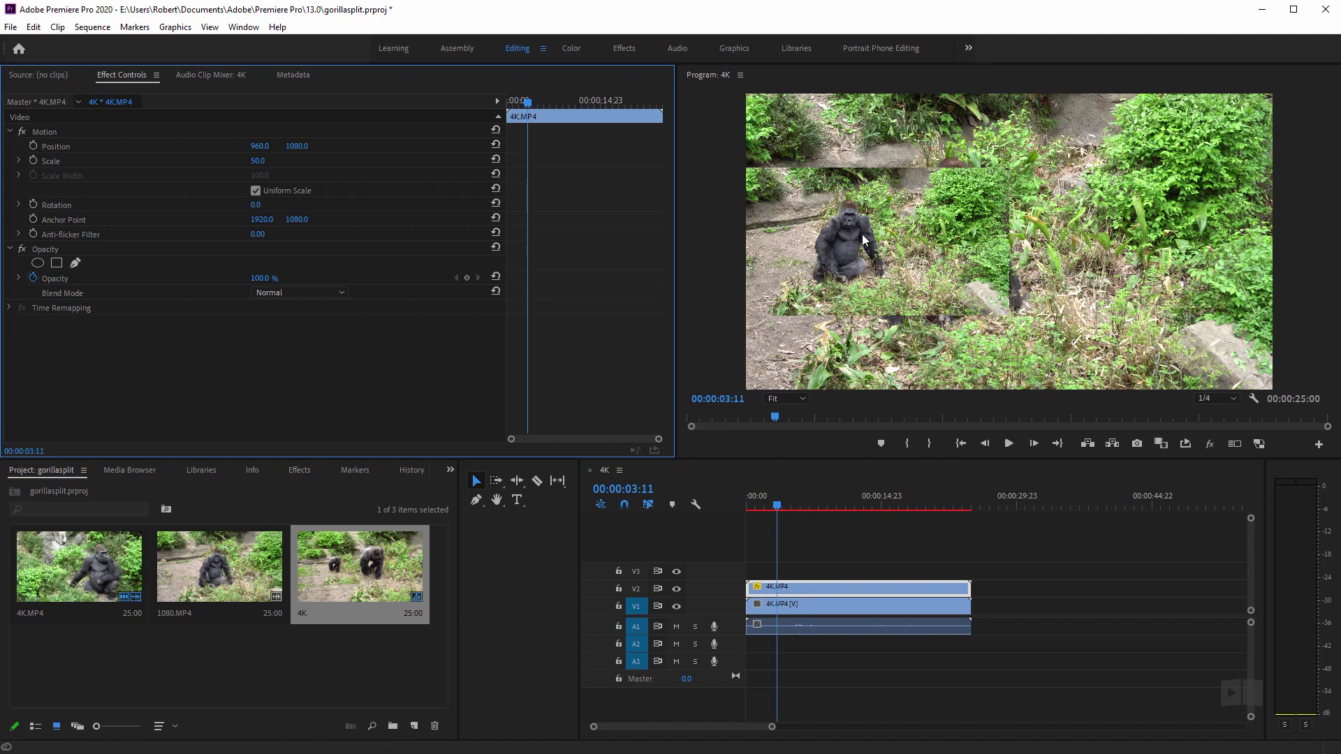
Select the lower V1 clip and set its Scale to 50.
{"action": "left_click", "coordinate": [802, 607]}
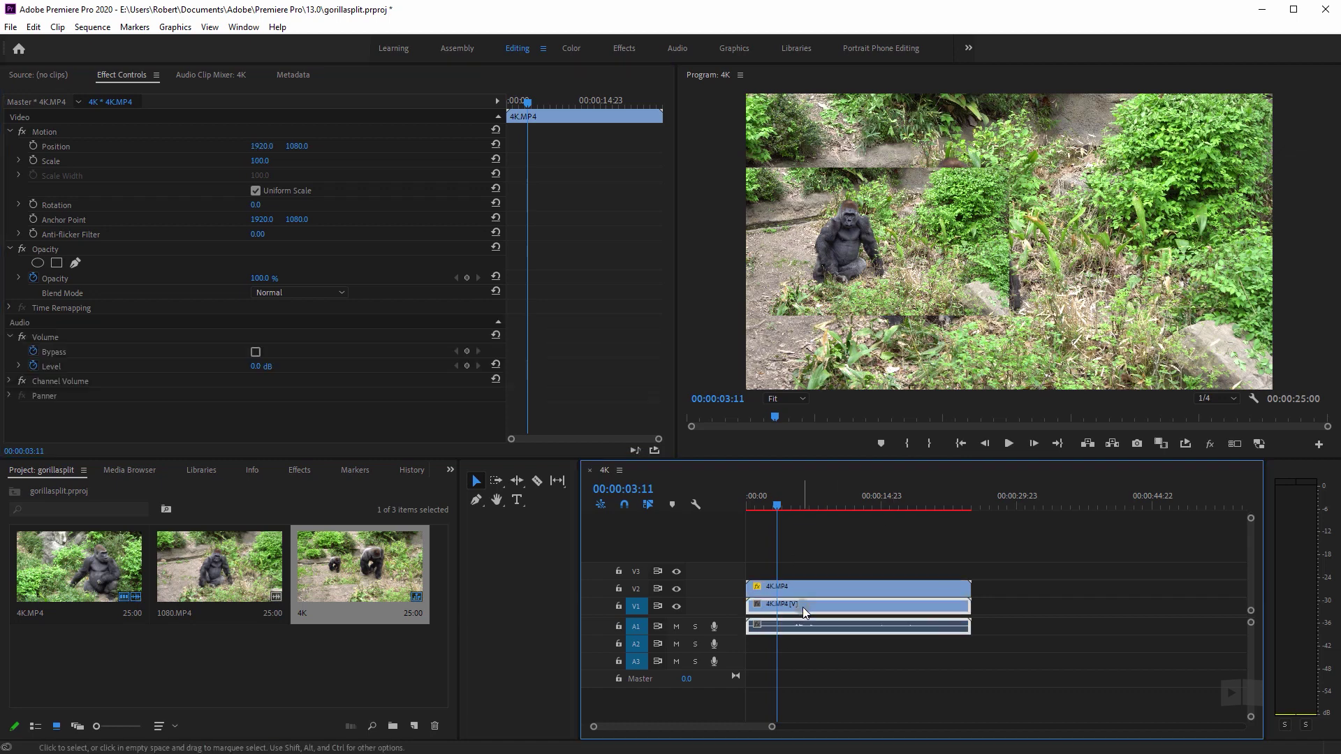
{"action": "left_click", "coordinate": [262, 161]}
{"action": "type", "text": "50"}
{"action": "key", "text": "Return"}
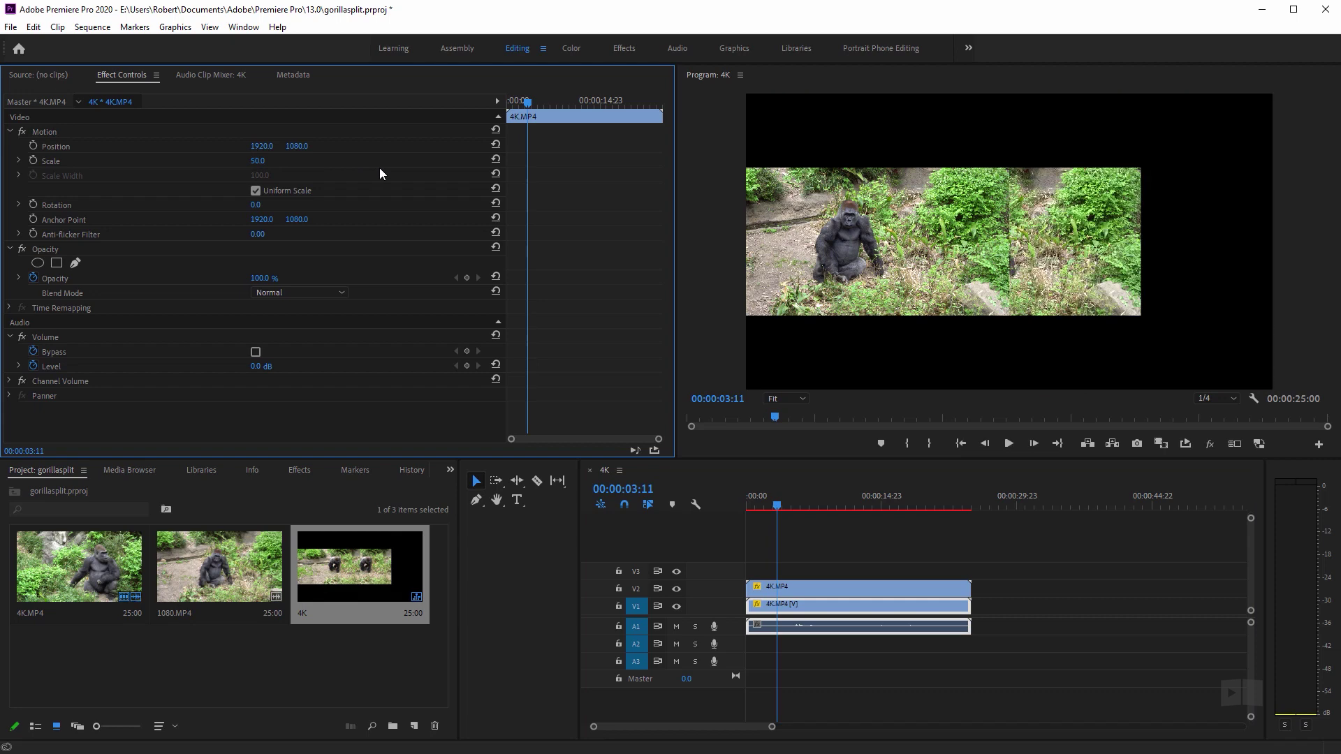
Compute 960+1920 in Calculator and set the lower clip's Position X to 2880.
{"action": "left_click", "coordinate": [88, 147]}
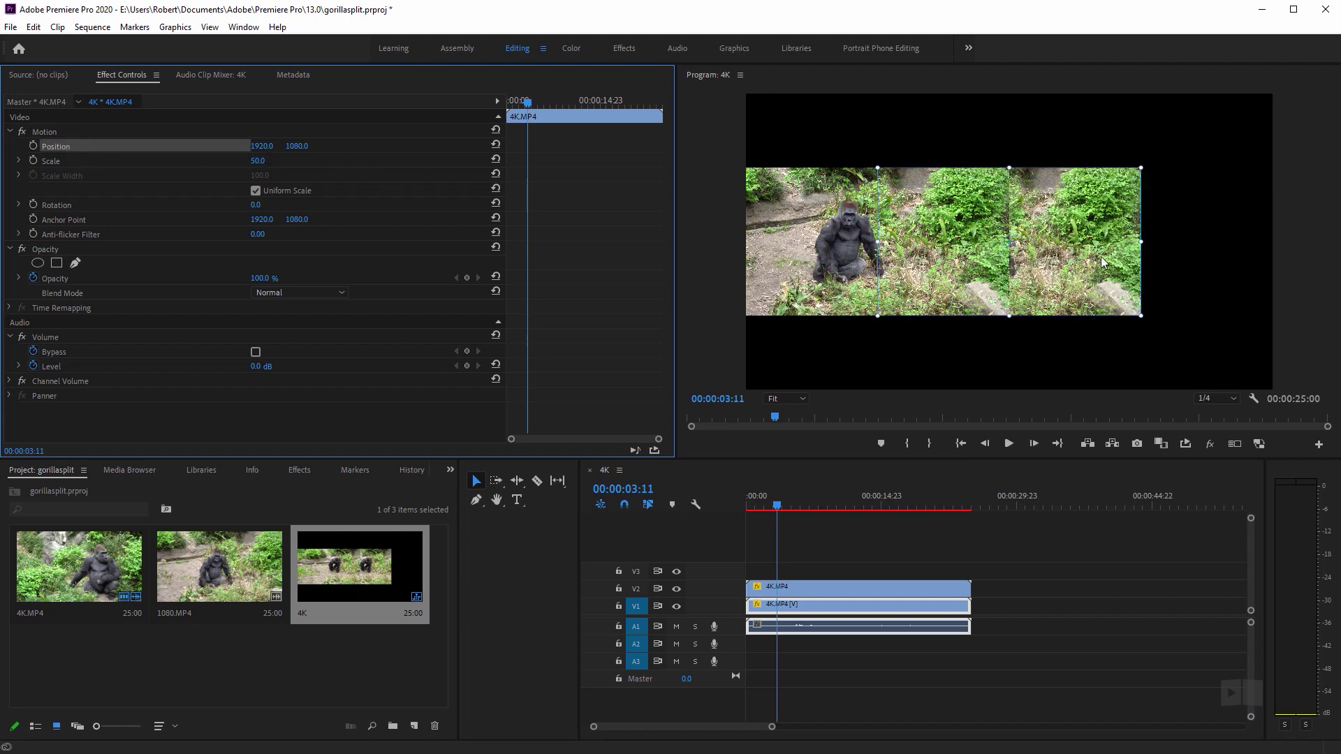
{"action": "key", "text": "alt+Tab"}
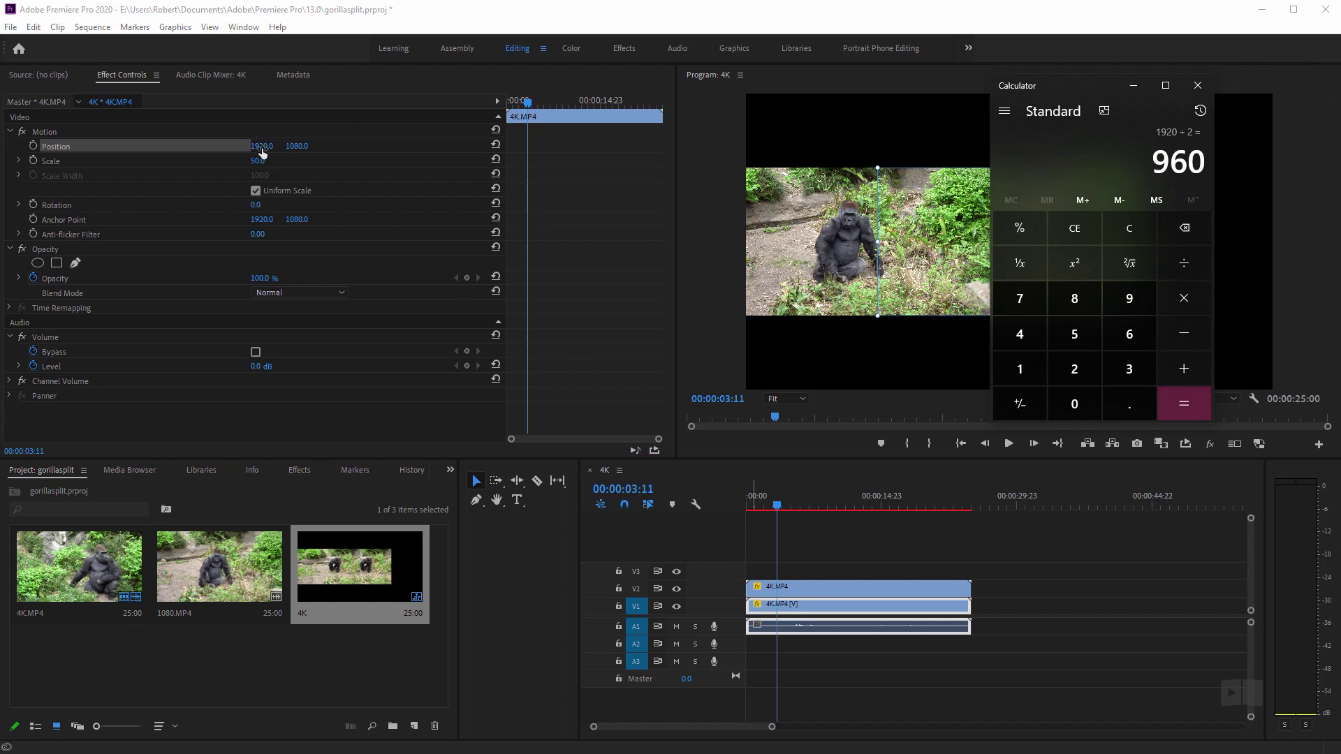
{"action": "type", "text": "+1920"}
{"action": "key", "text": "Return"}
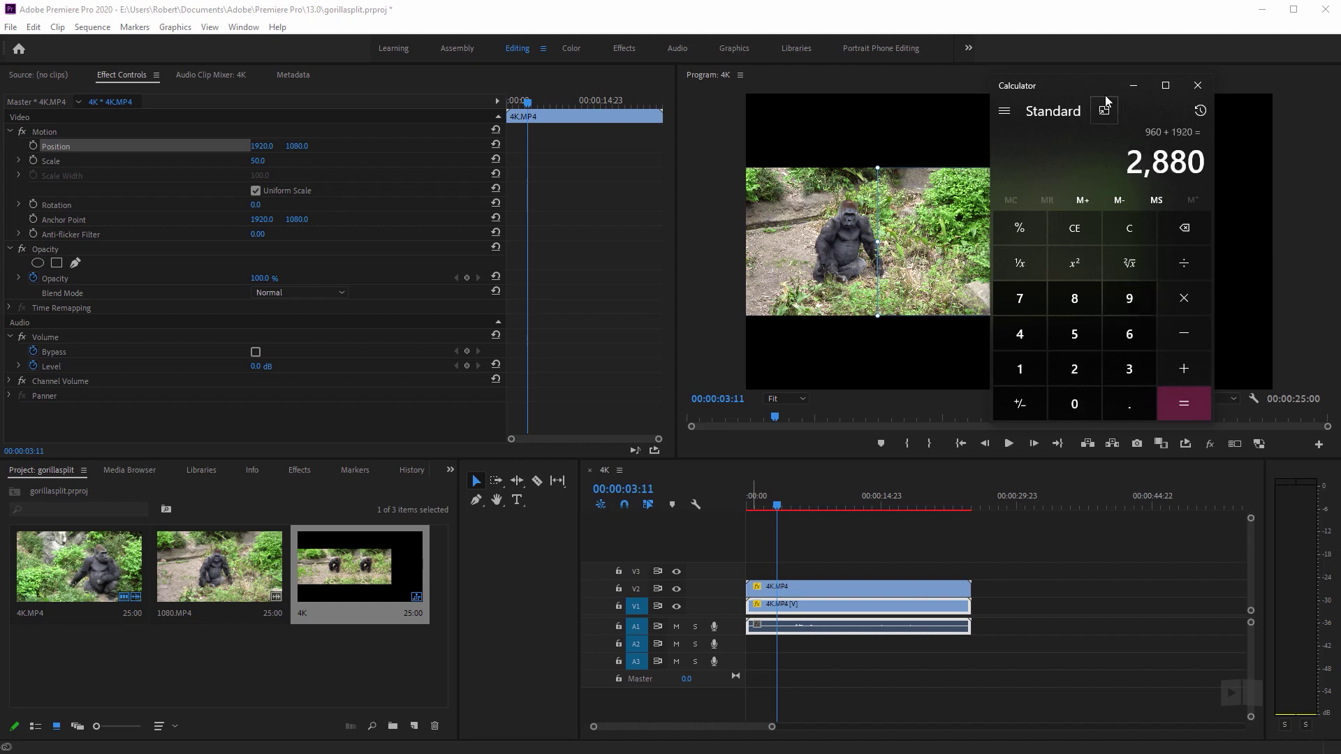
{"action": "left_click", "coordinate": [1133, 85]}
{"action": "left_click", "coordinate": [276, 146]}
{"action": "type", "text": "2880"}
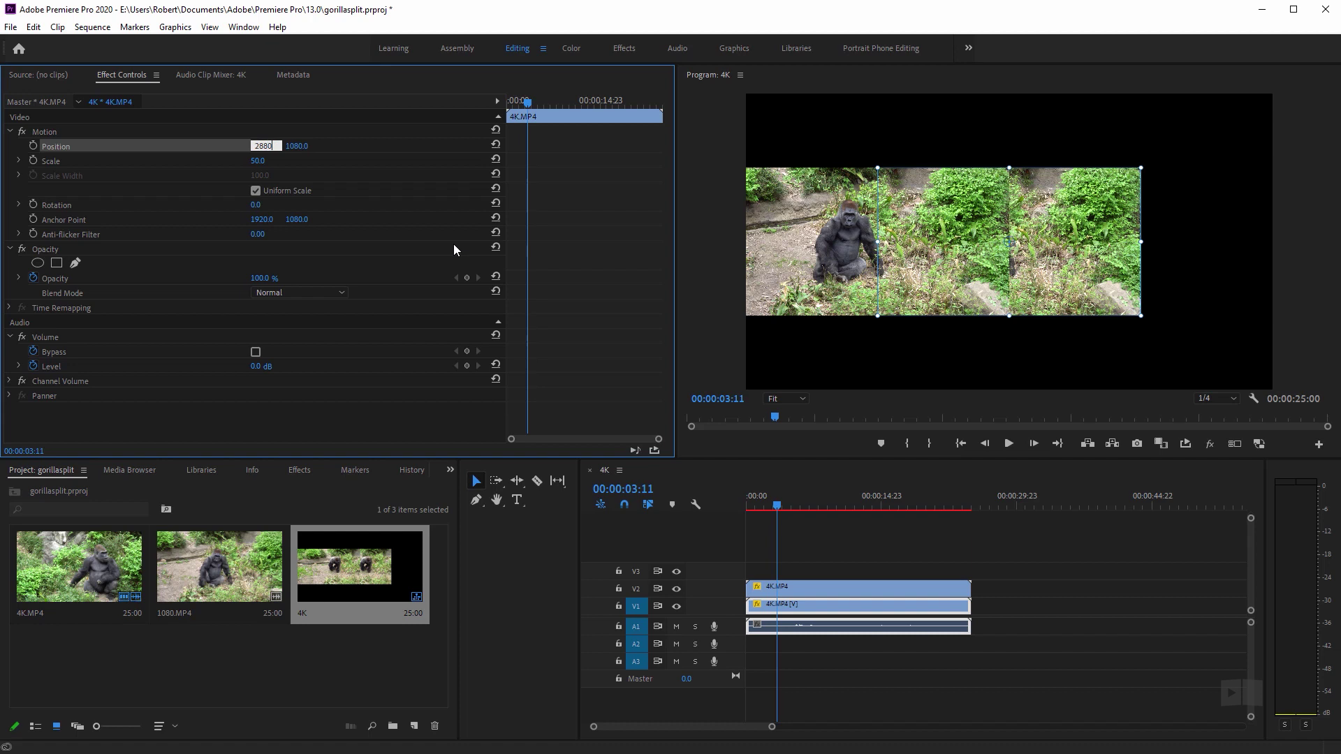
{"action": "key", "text": "Return"}
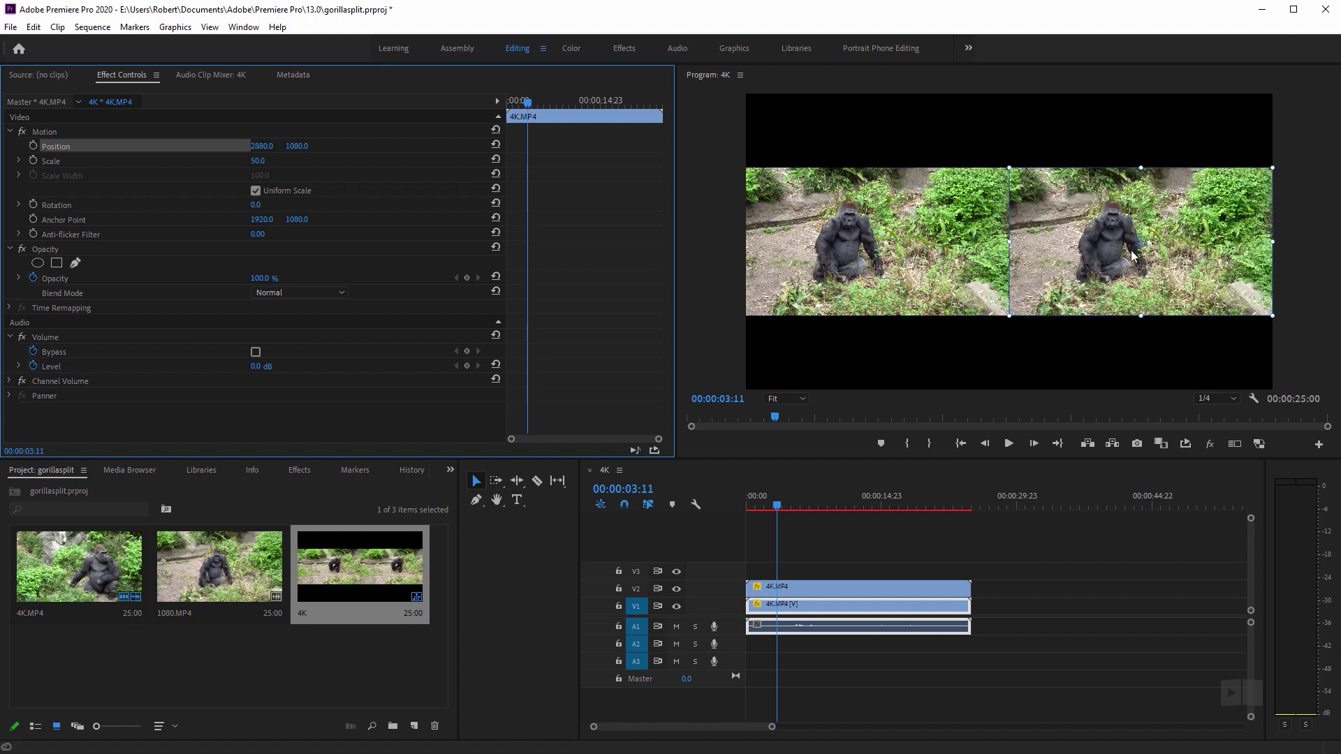
Move the upper clip to the sequence start and set playback resolution to 1/8.
{"action": "left_click", "coordinate": [1074, 342]}
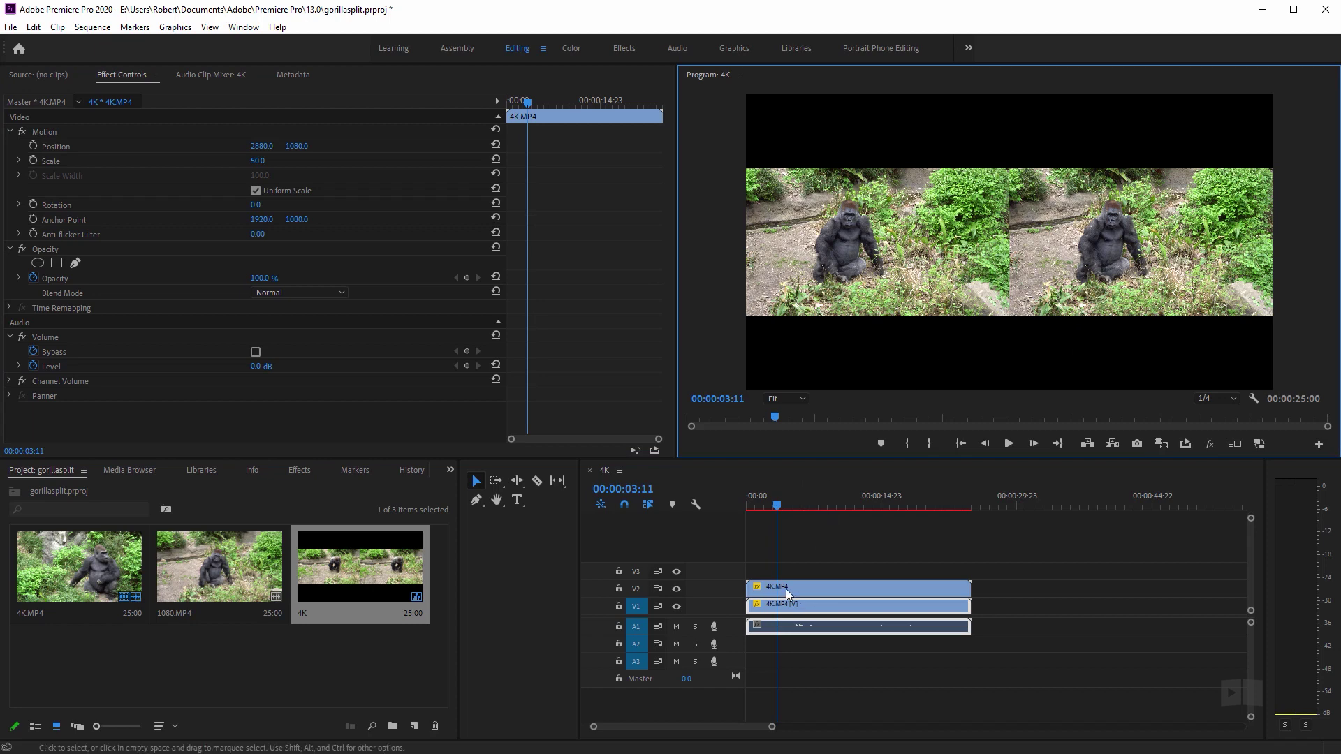
{"action": "left_click_drag", "start_coordinate": [871, 590], "coordinate": [767, 587]}
{"action": "left_click", "coordinate": [1233, 399]}
{"action": "left_click", "coordinate": [1219, 454]}
Preview the split screen, then create a new 1080 sequence from 1080.MP4.
{"action": "key", "text": "space"}
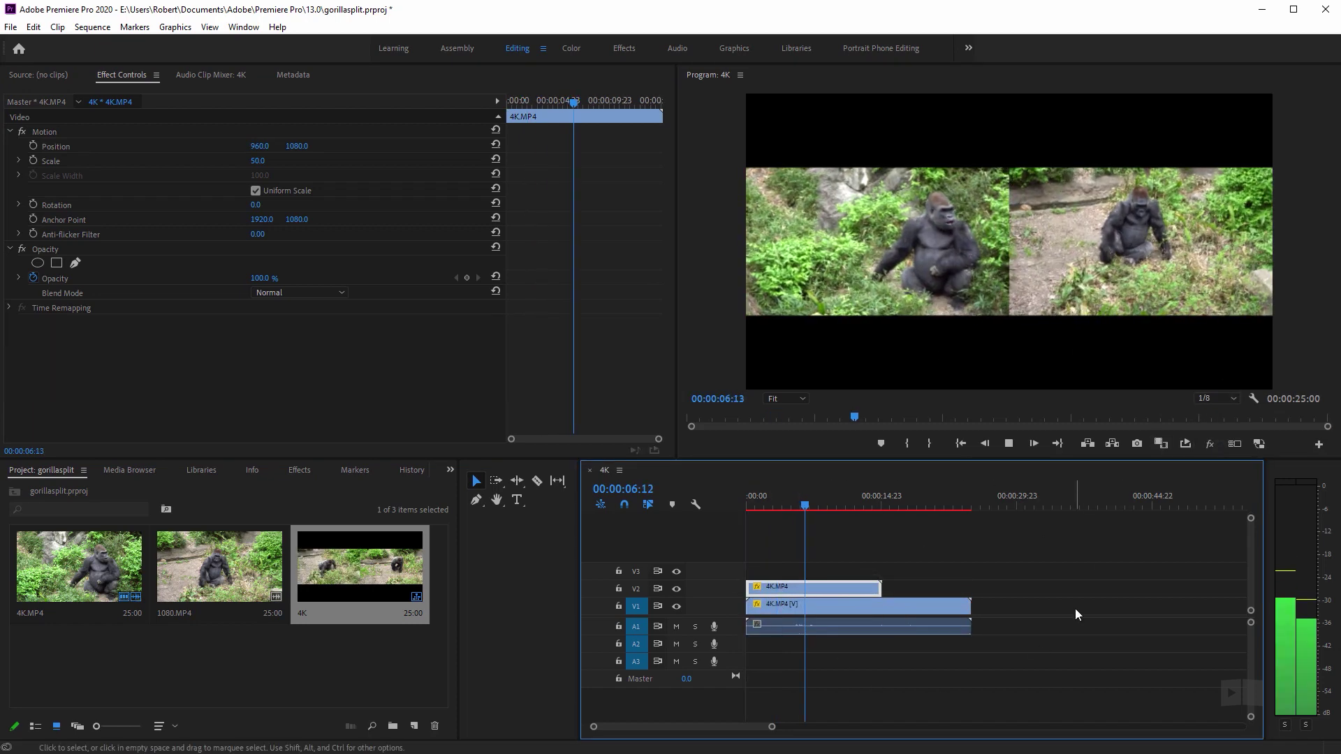
{"action": "key", "text": "space"}
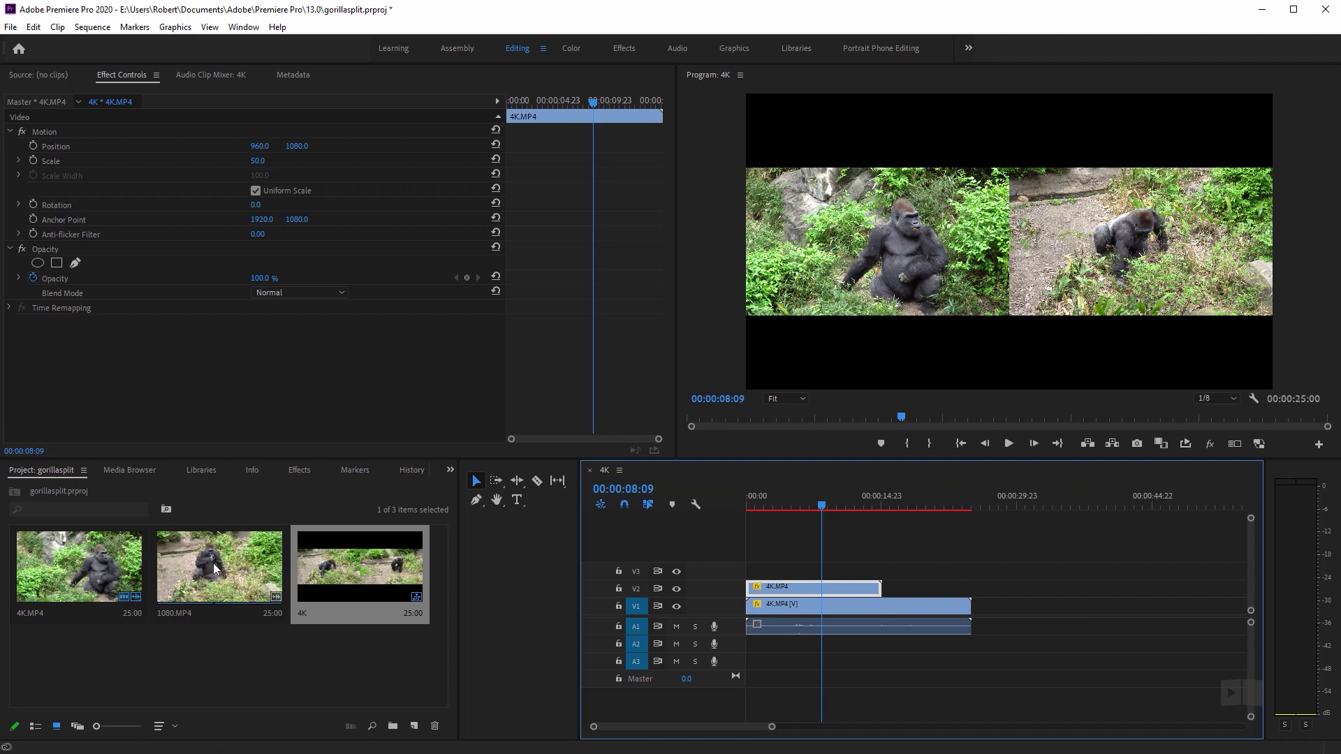
{"action": "left_click_drag", "start_coordinate": [216, 569], "coordinate": [416, 728]}
Confirm the 1080 sequence's settings and Alt-drag a copy of 1080.MP4 onto V2.
{"action": "left_click", "coordinate": [92, 27]}
{"action": "left_click", "coordinate": [131, 43]}
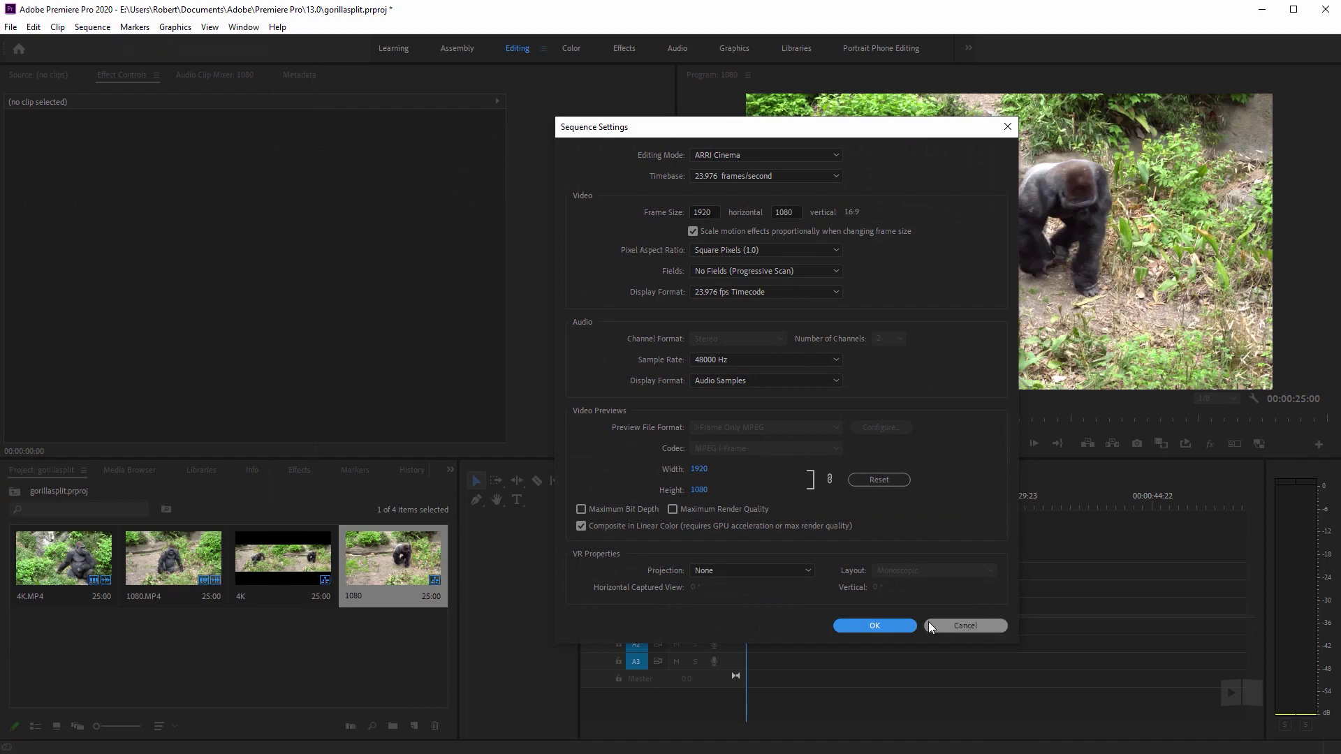
{"action": "left_click", "coordinate": [947, 624]}
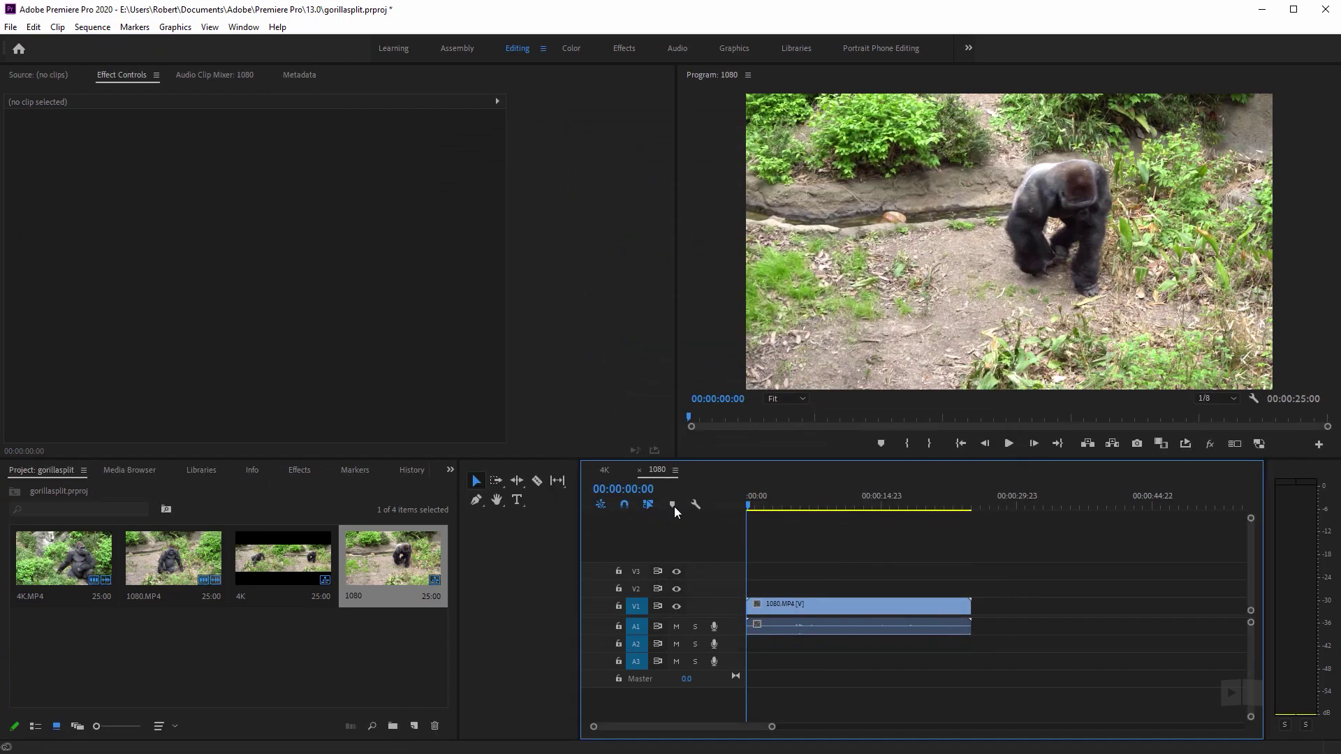
{"action": "left_click", "coordinate": [791, 609]}
{"action": "left_click_drag", "start_coordinate": [815, 609], "coordinate": [818, 588]}
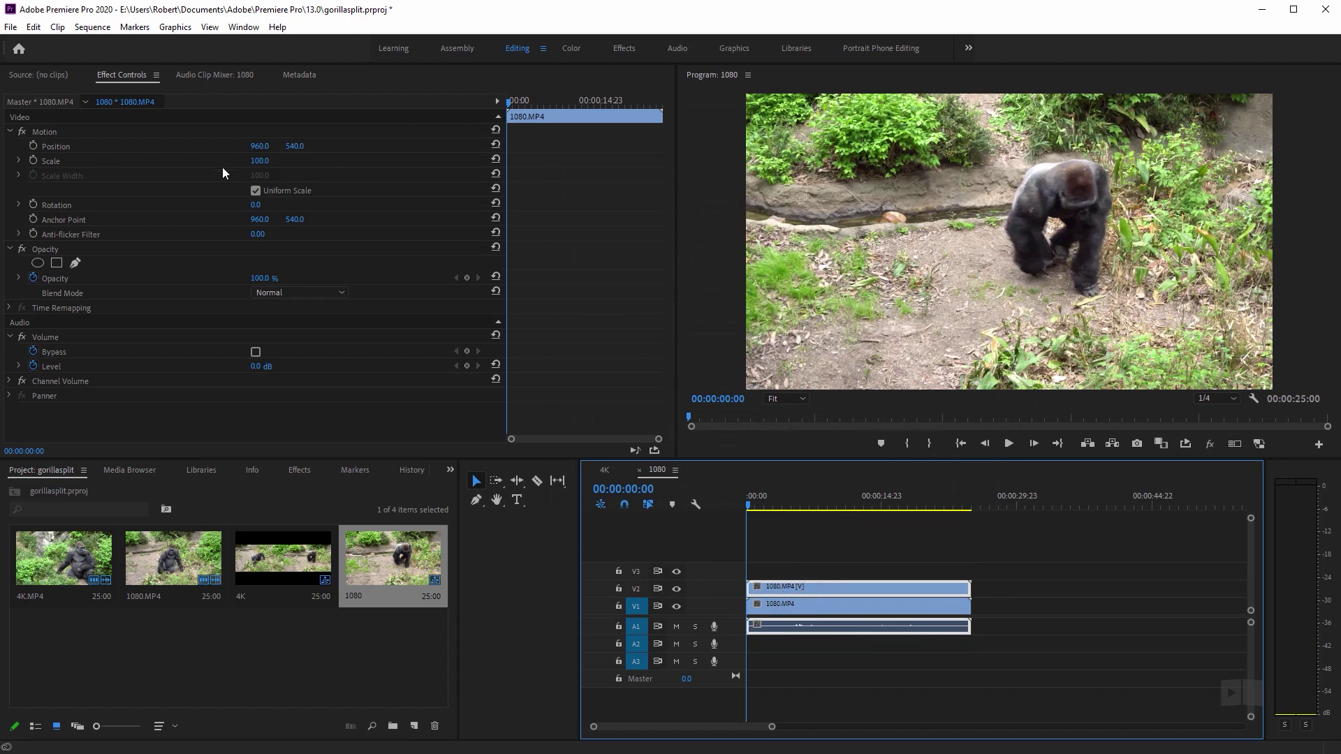
Set the upper copy's Scale to 50 in Effect Controls.
{"action": "left_click", "coordinate": [259, 161]}
{"action": "type", "text": "50"}
{"action": "key", "text": "Return"}
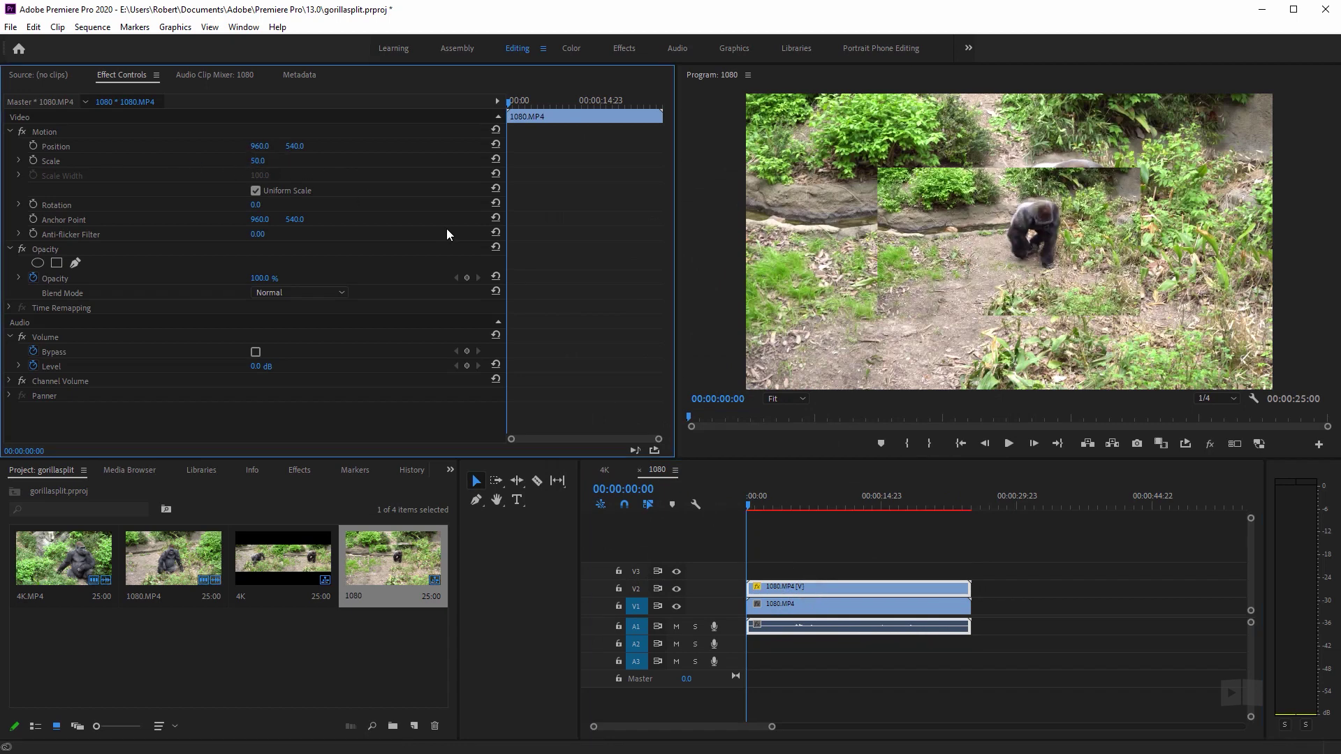
Calculate 960/2 and set the upper copy's Position X to 480.
{"action": "key", "text": "XF86Calculator"}
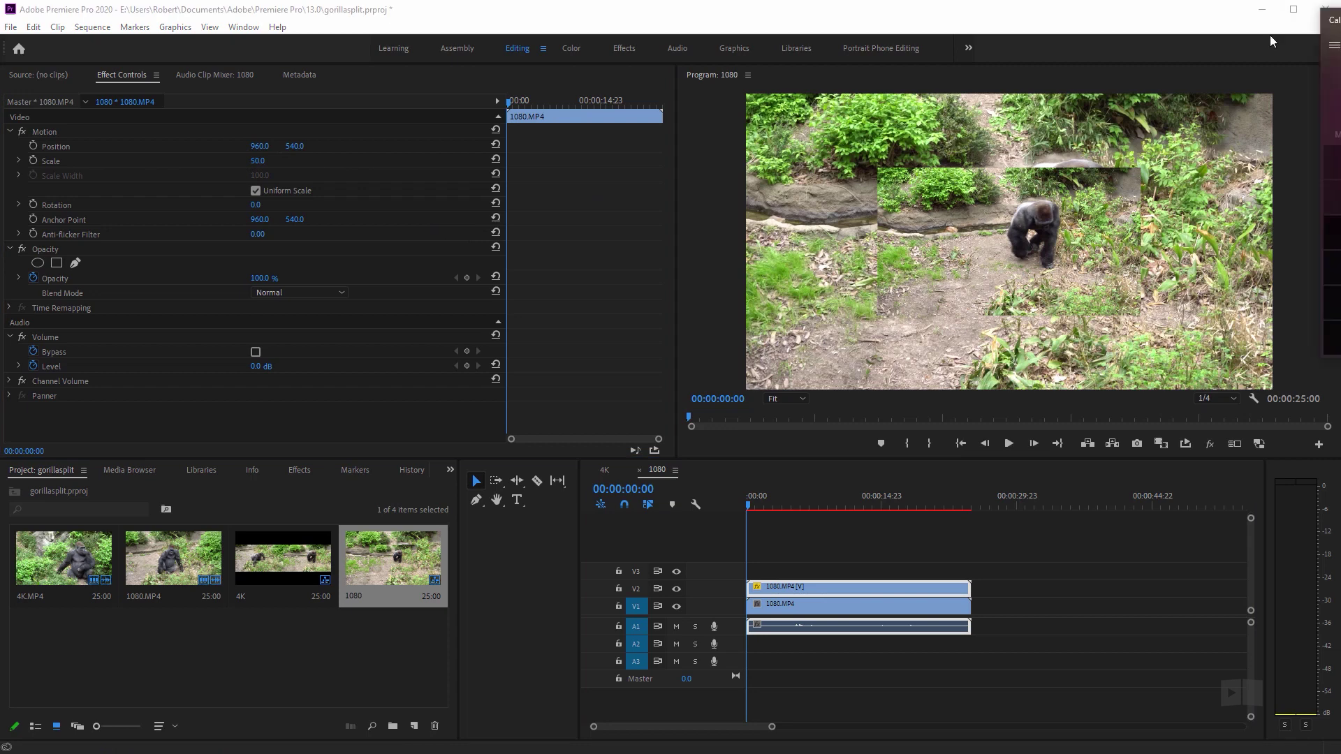
{"action": "type", "text": "960/2"}
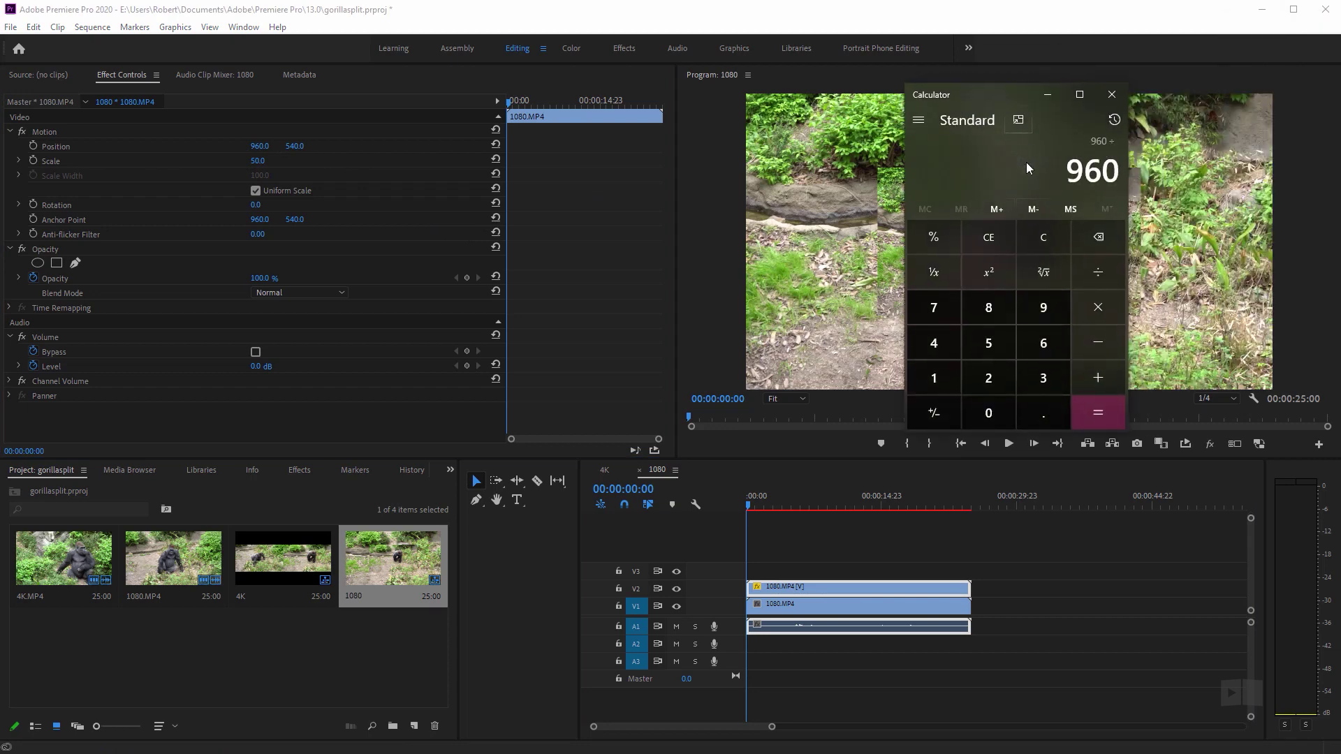
{"action": "key", "text": "Return"}
{"action": "left_click", "coordinate": [993, 79]}
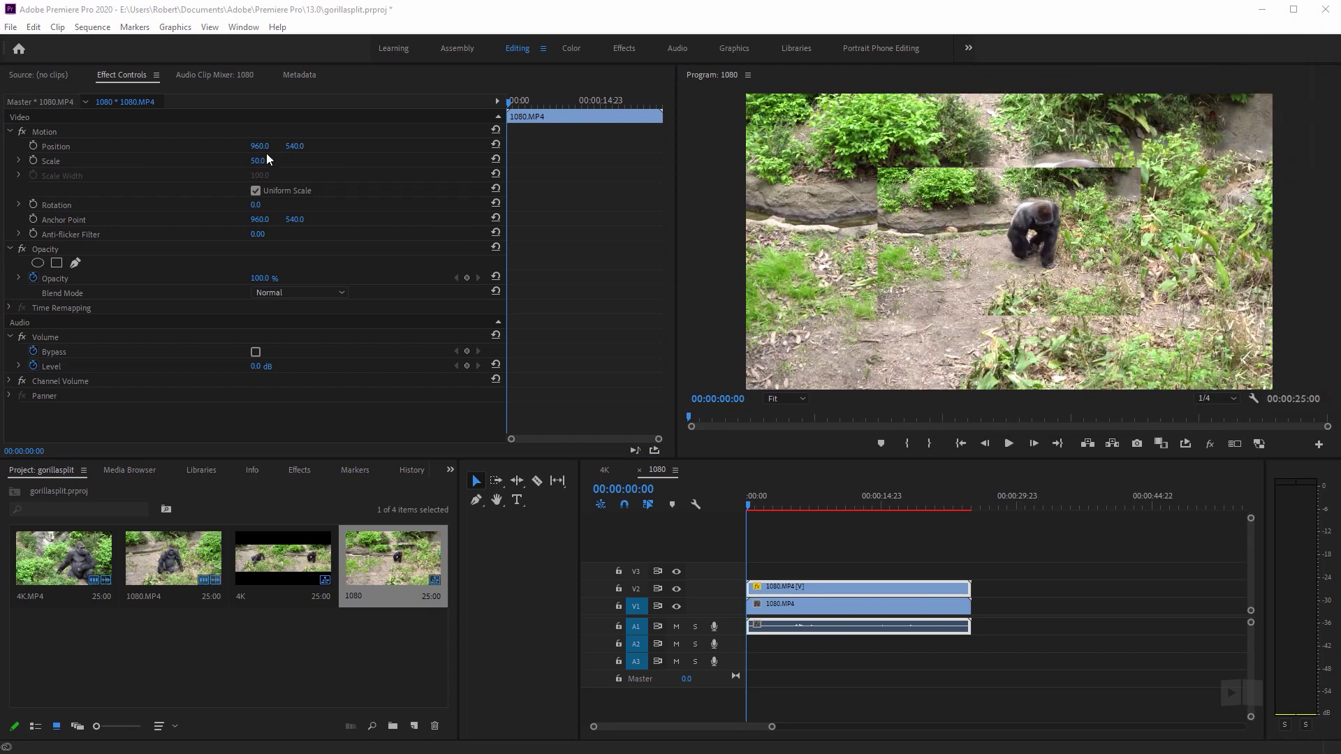
{"action": "left_click", "coordinate": [257, 145]}
{"action": "type", "text": "480"}
{"action": "key", "text": "Return"}
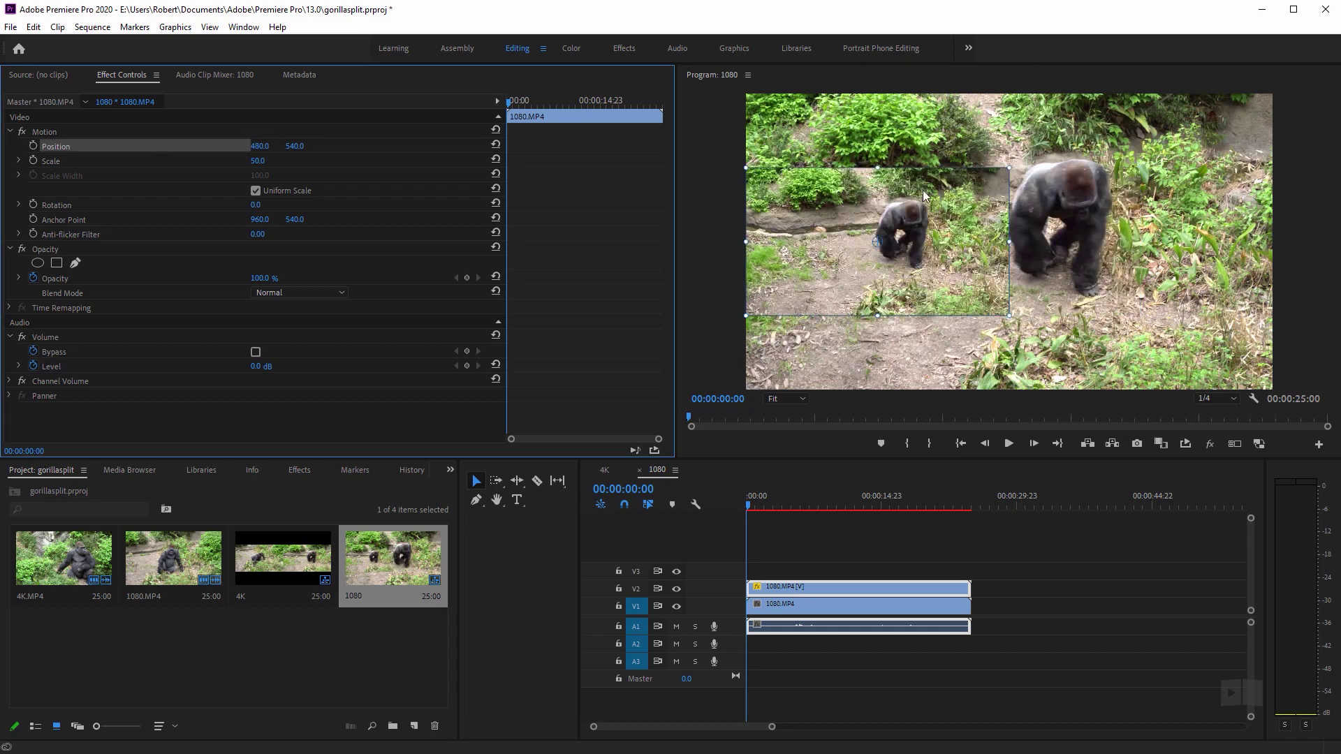
Select the lower 1080.MP4 clip and set its Scale to 50.
{"action": "left_click", "coordinate": [841, 606]}
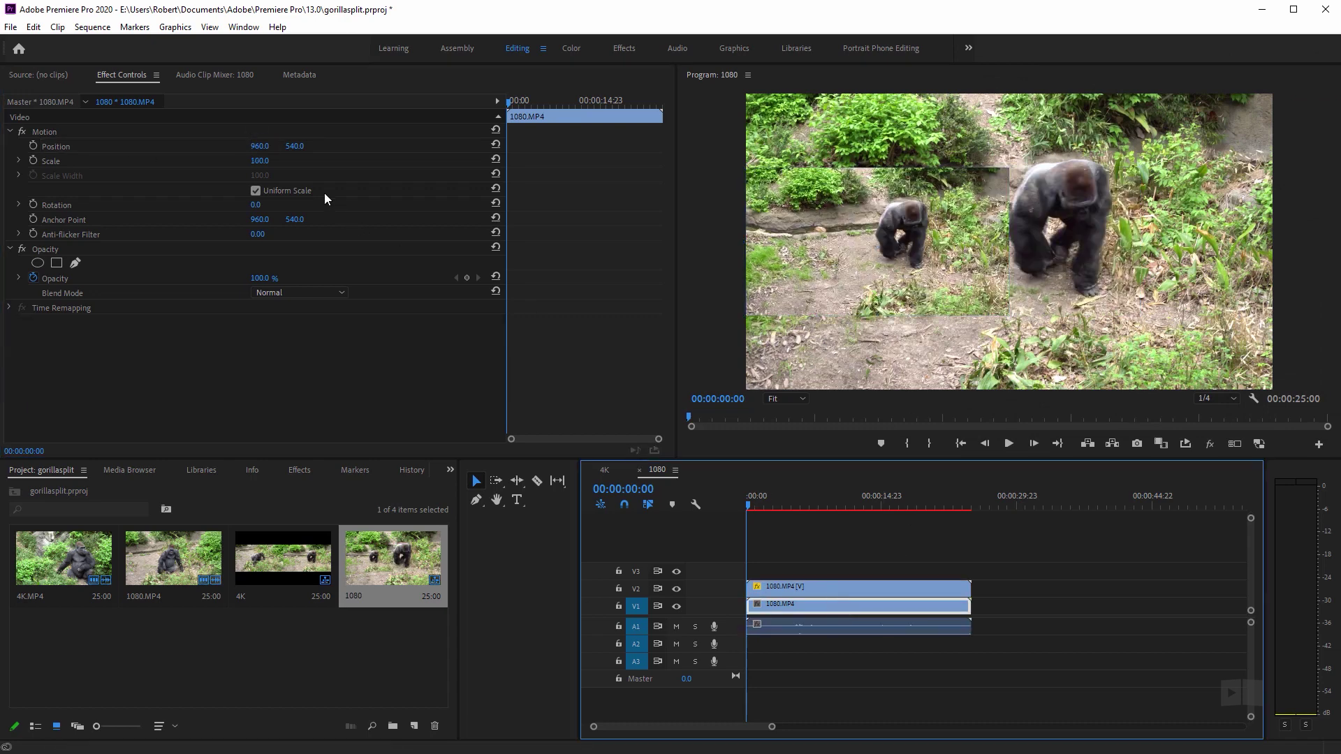
{"action": "left_click", "coordinate": [270, 160]}
{"action": "type", "text": "50"}
{"action": "key", "text": "Return"}
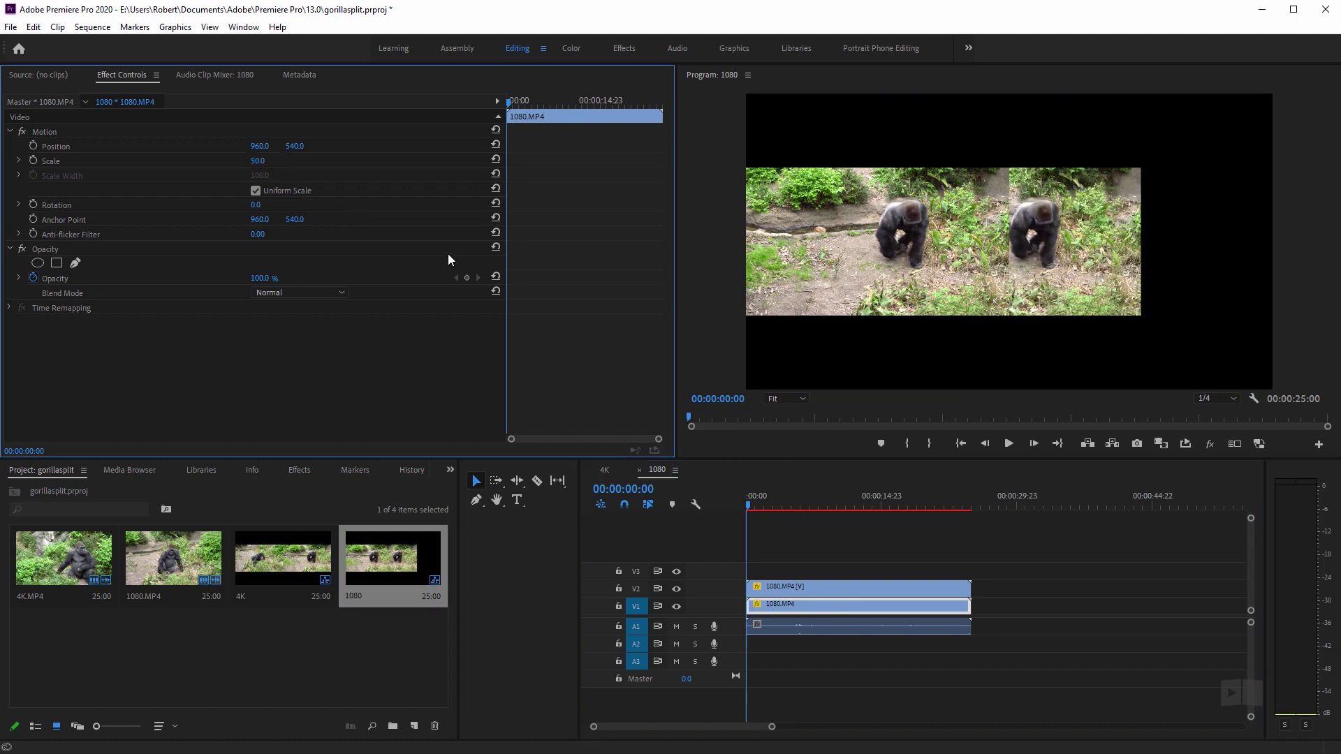
Compute 480+960 in Calculator and set the lower clip's Position X to 1440.
{"action": "key", "text": "alt+Tab"}
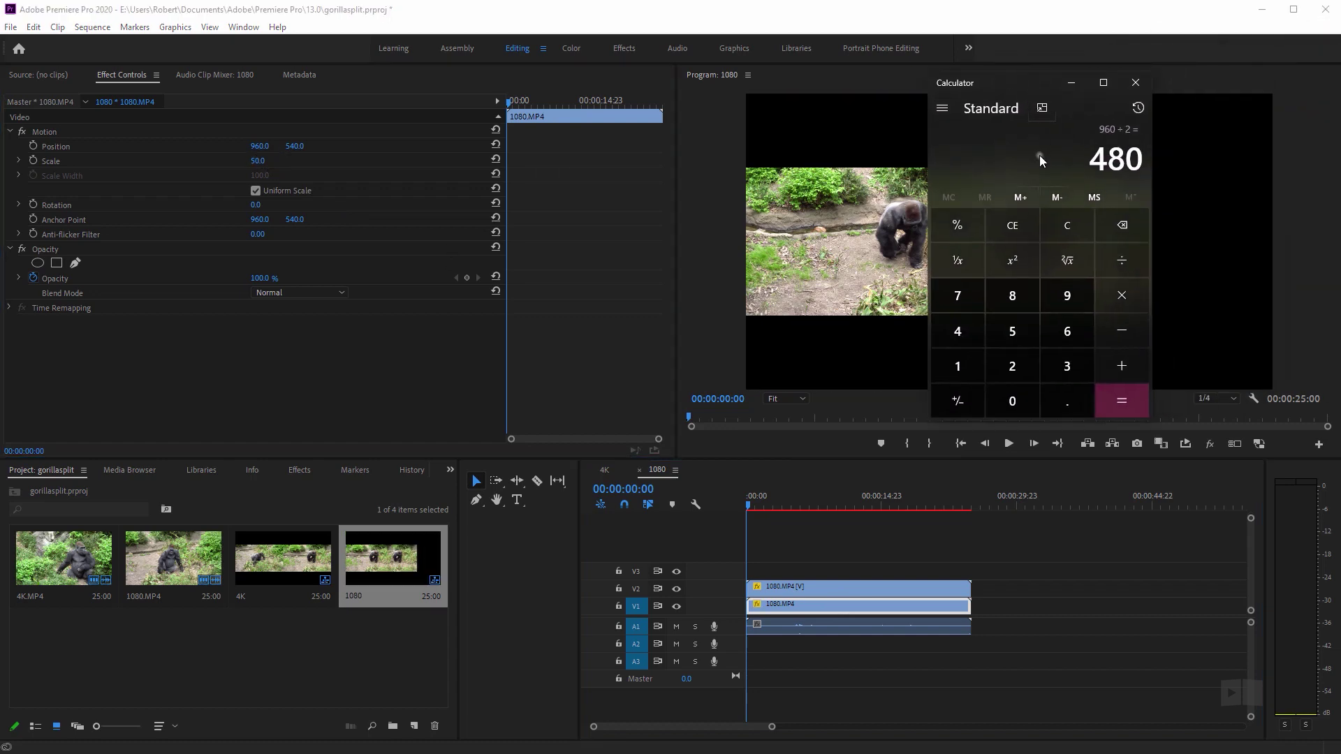
{"action": "type", "text": "+960"}
{"action": "key", "text": "Return"}
{"action": "left_click", "coordinate": [1180, 80]}
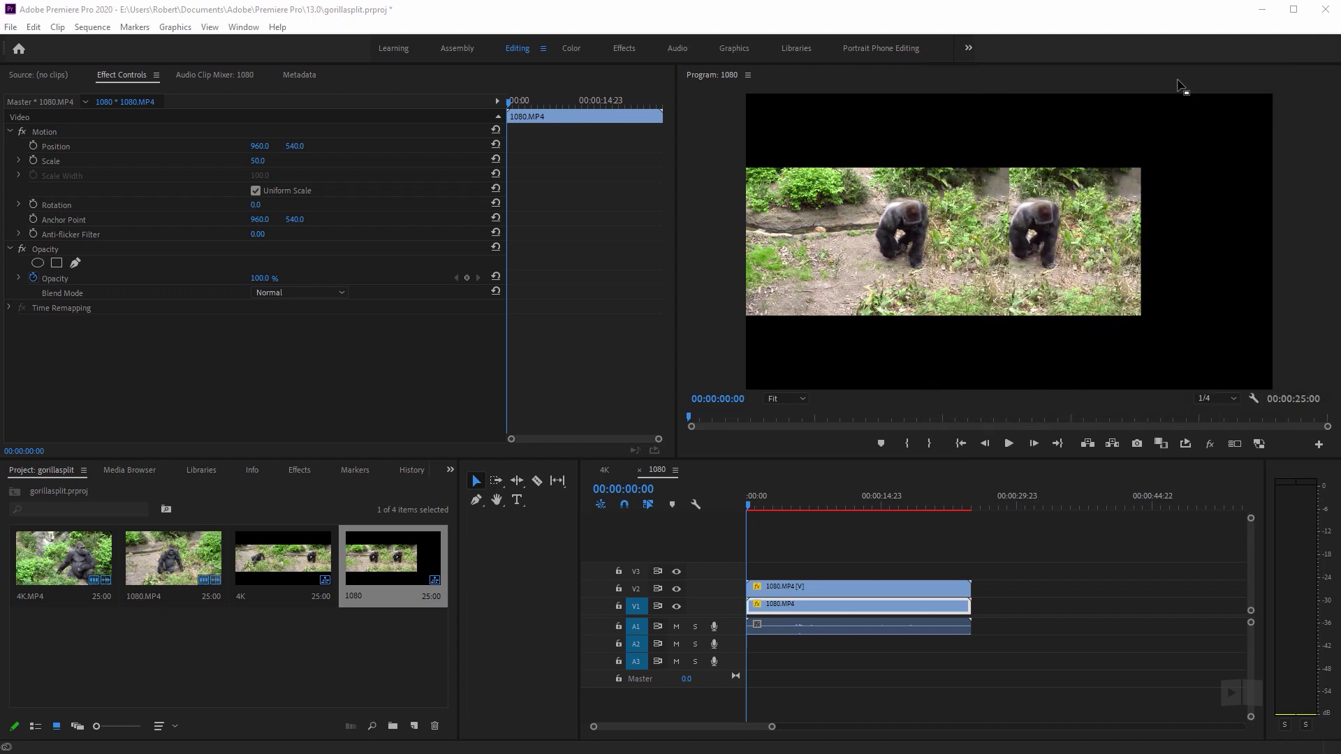
{"action": "left_click", "coordinate": [264, 146]}
{"action": "type", "text": "1440"}
{"action": "key", "text": "Return"}
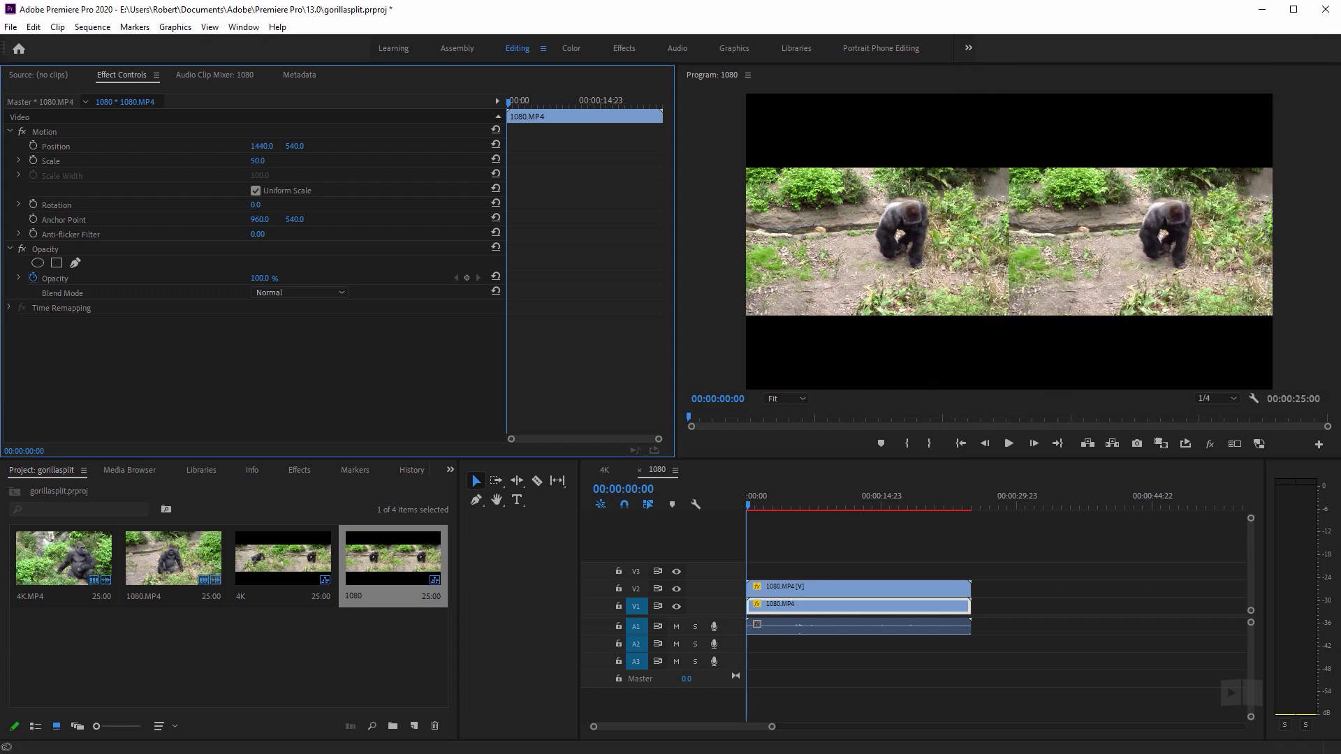
Trim the start off the upper clip and play the split-screen preview from the beginning.
{"action": "left_click_drag", "start_coordinate": [749, 588], "coordinate": [786, 595]}
{"action": "left_click", "coordinate": [771, 500]}
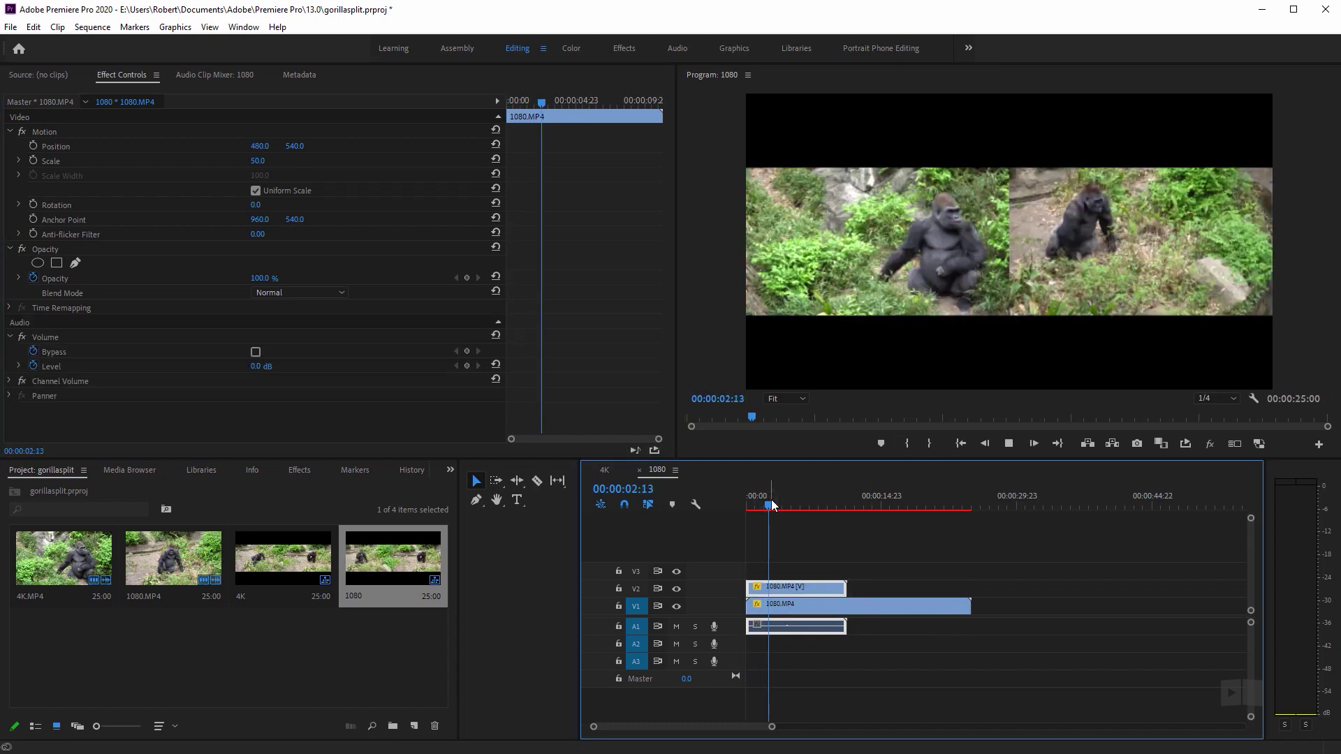
{"action": "key", "text": "space"}
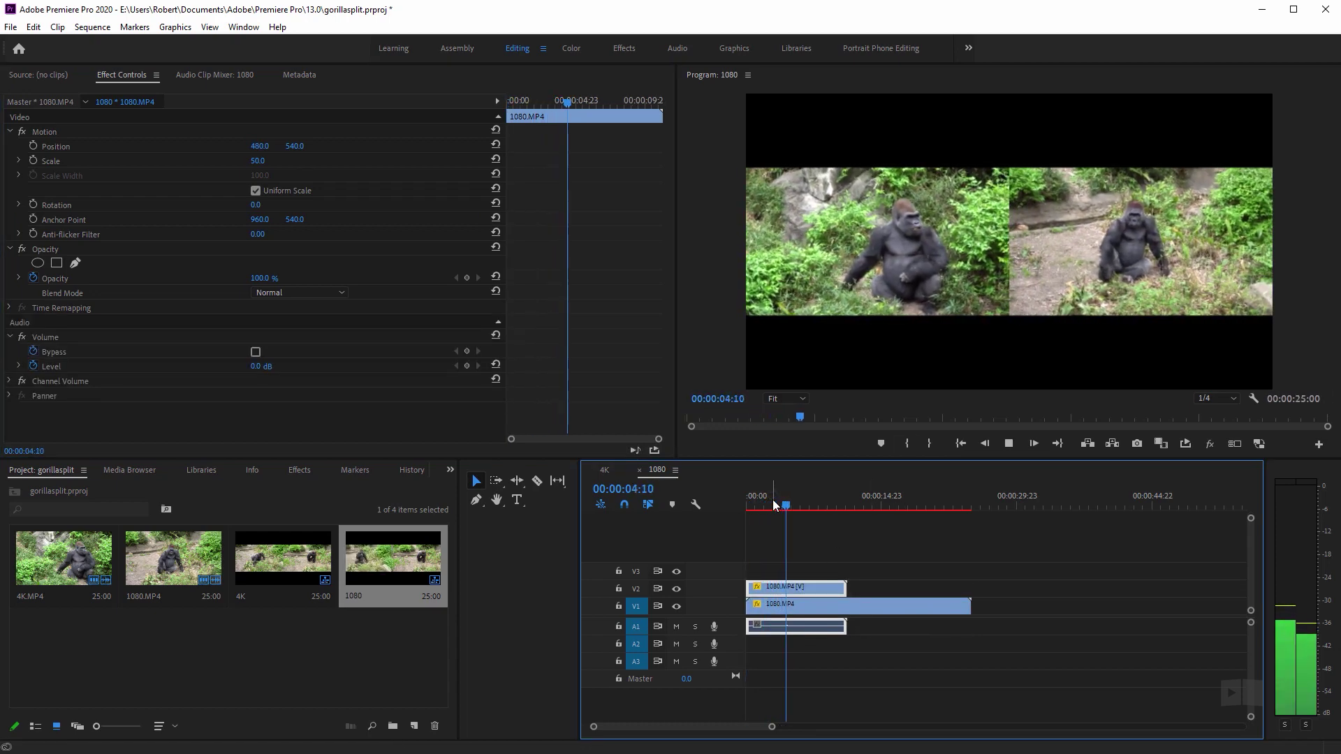
{"action": "key", "text": "space"}
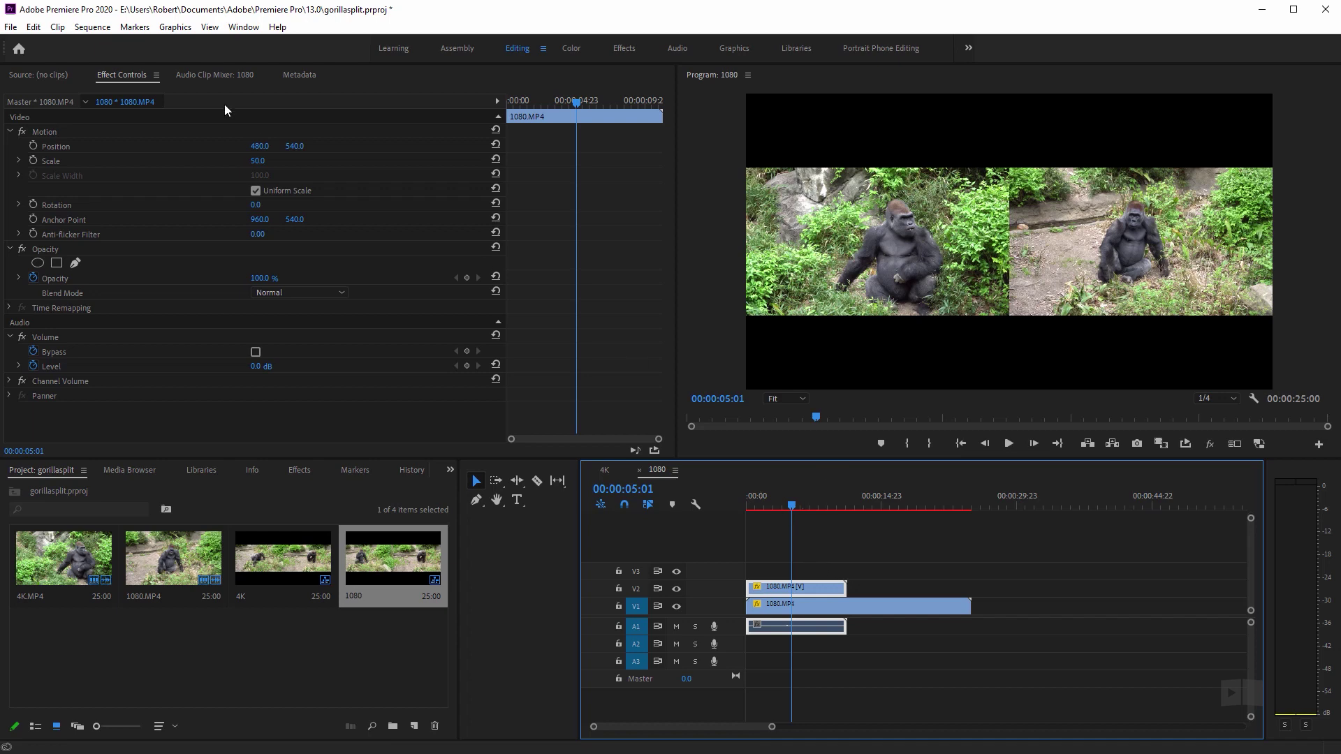
Change the 1080 sequence's frame size to 1920 × 540 and accept deleting previews.
{"action": "left_click", "coordinate": [92, 26]}
{"action": "left_click", "coordinate": [115, 41]}
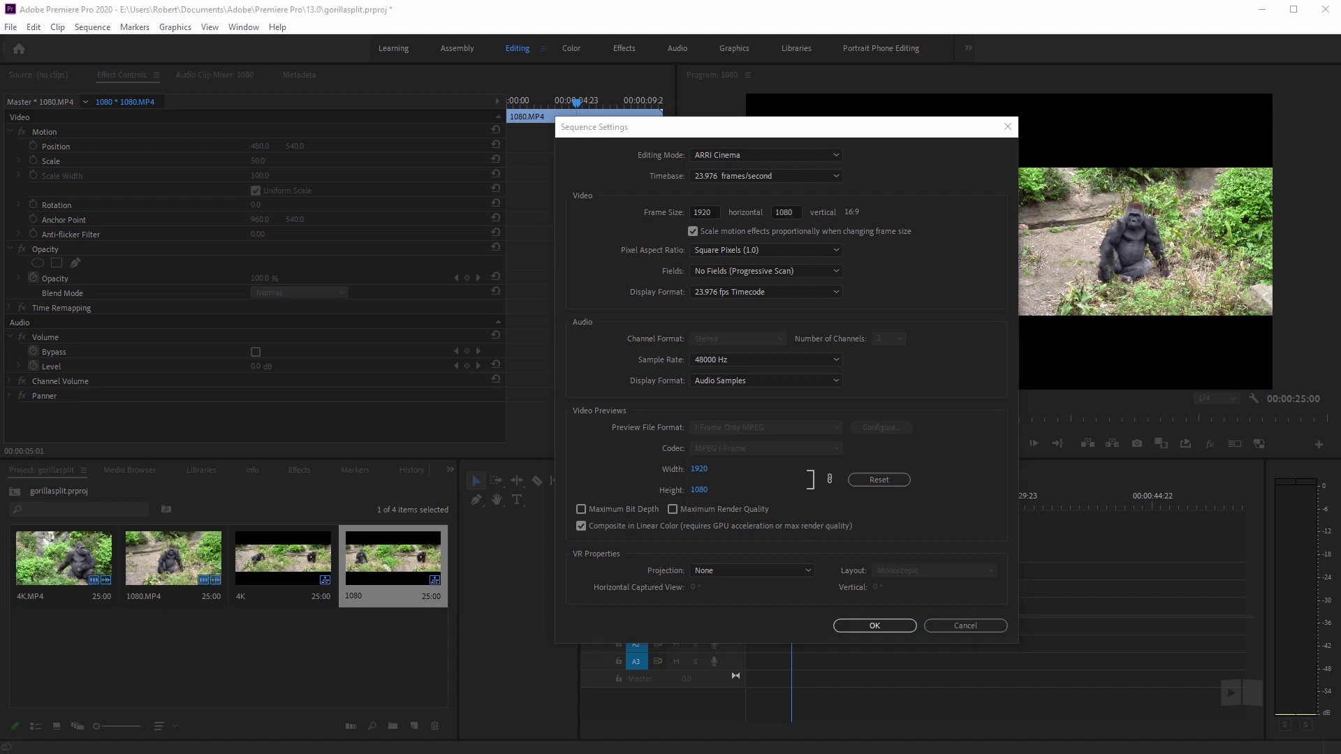
{"action": "type", "text": "1080/"}
{"action": "type", "text": "2"}
{"action": "key", "text": "Return"}
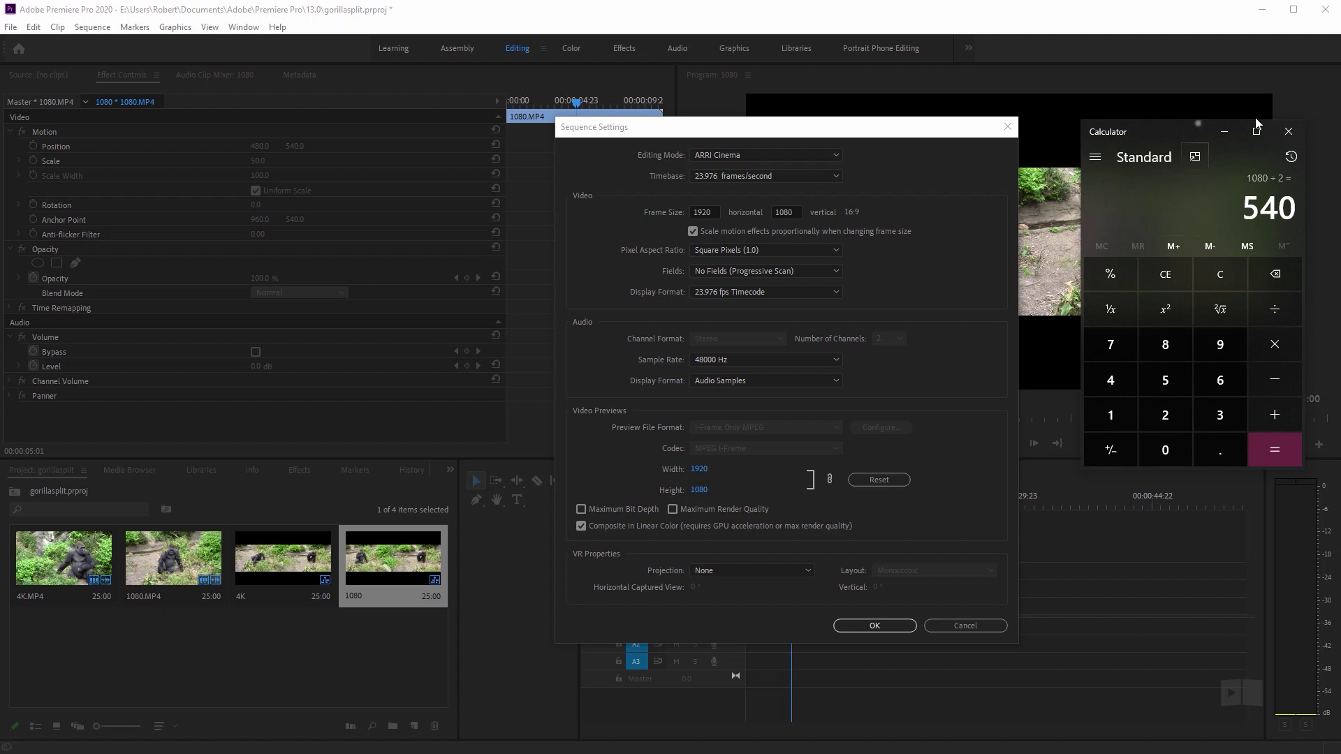
{"action": "left_click", "coordinate": [1222, 131]}
{"action": "double_click", "coordinate": [779, 210]}
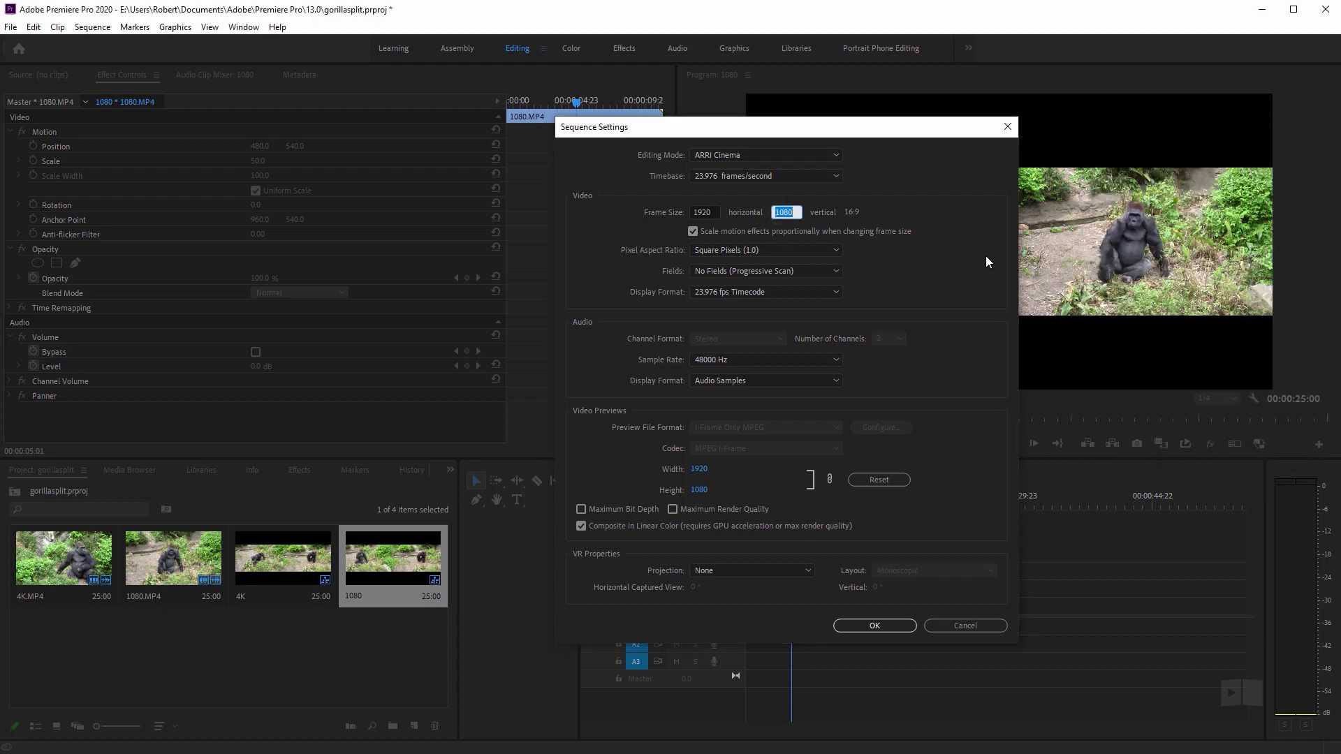
{"action": "type", "text": "40"}
{"action": "left_click", "coordinate": [859, 626]}
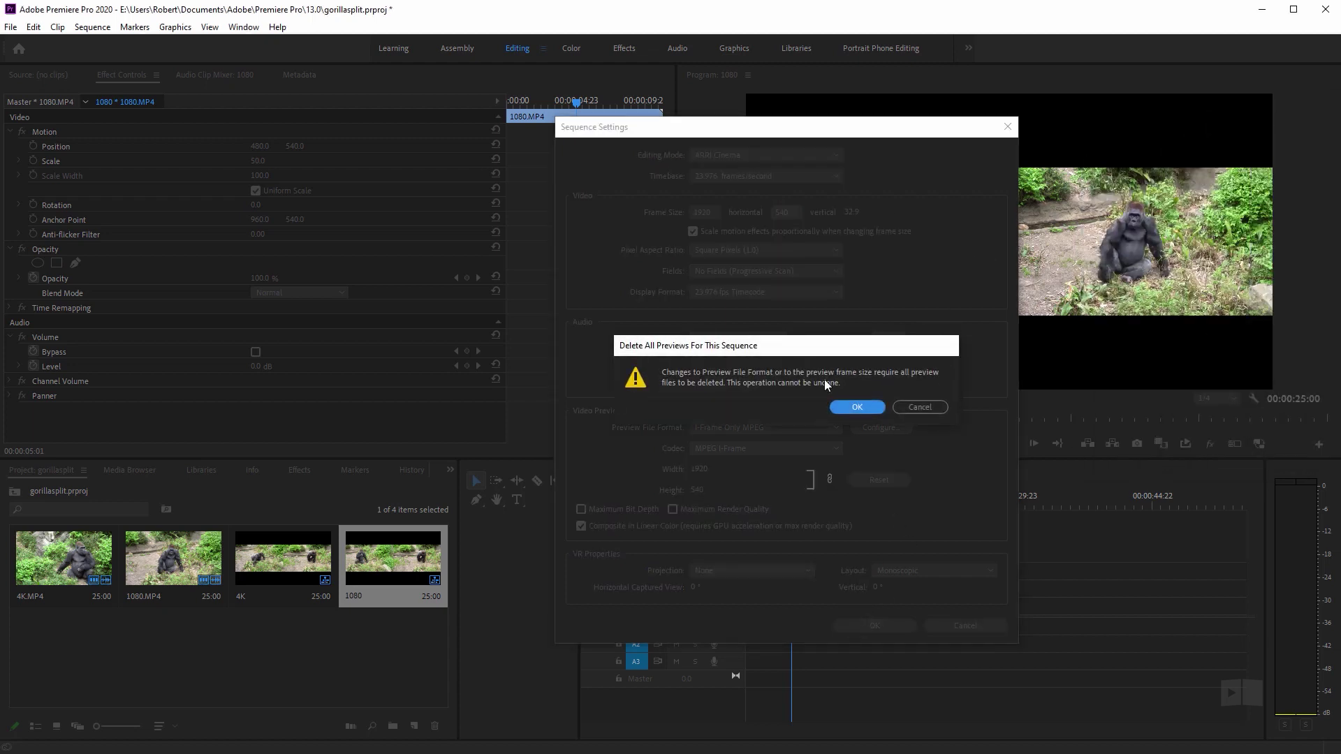
{"action": "left_click", "coordinate": [854, 407]}
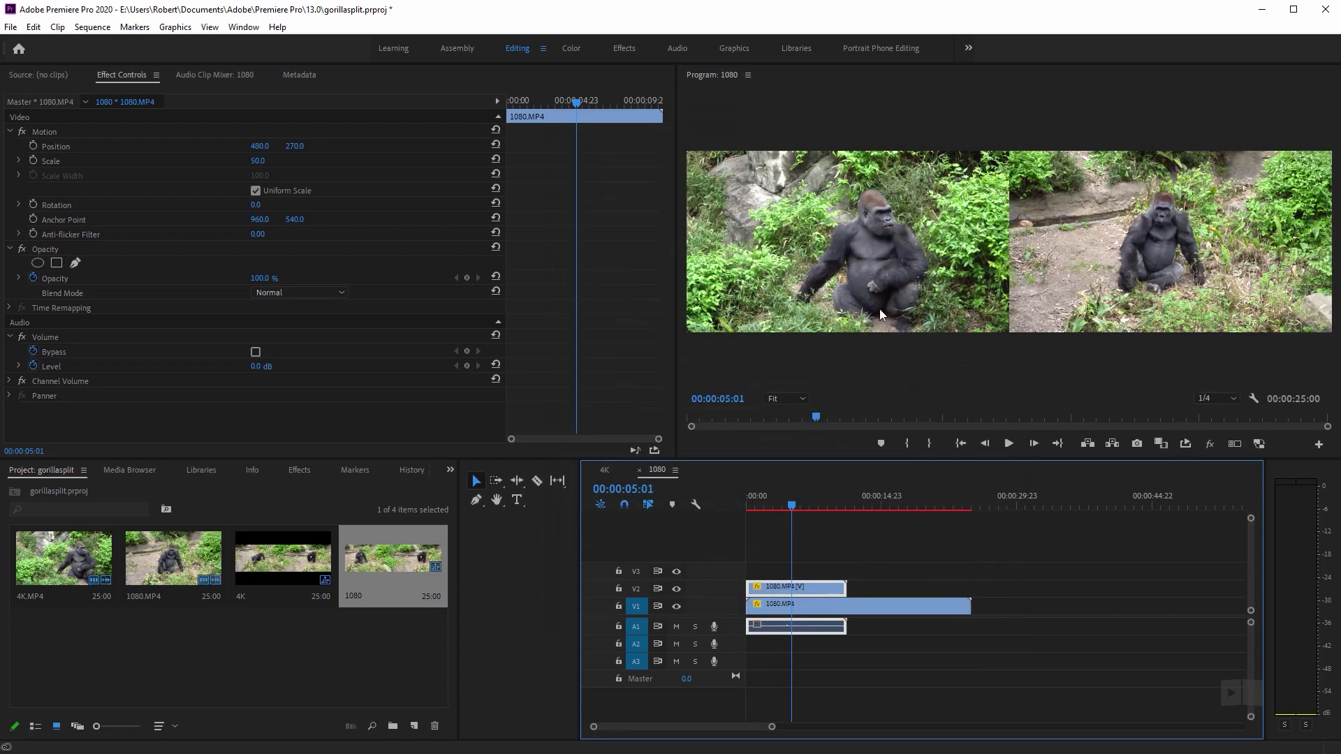